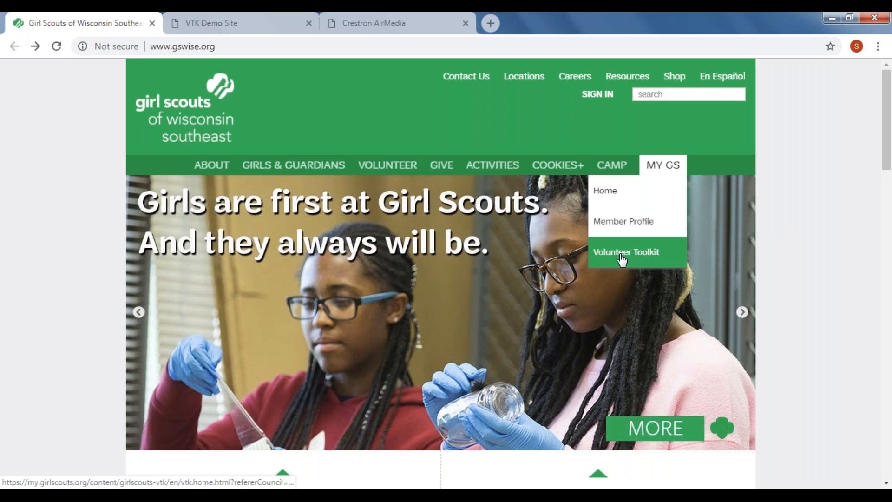
# - Open the Volunteer Toolkit login page from the council website, and switch to the VTK Demo Site
pyautogui.click(621, 255)
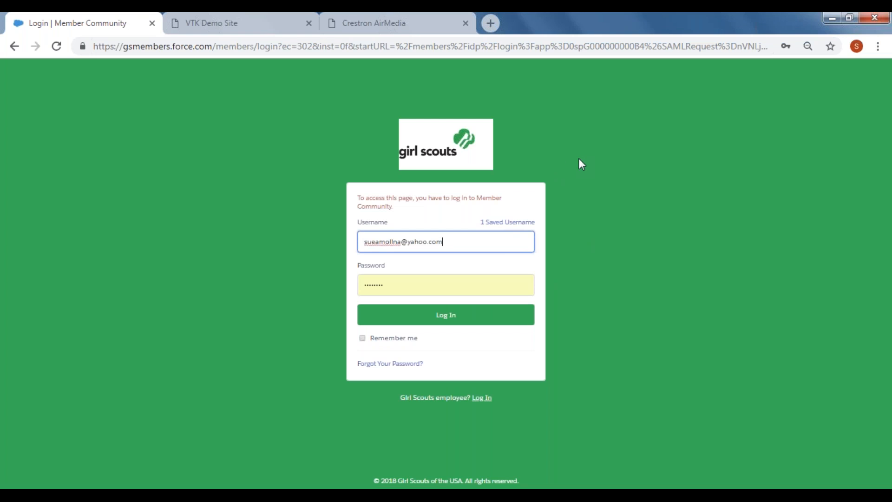
pyautogui.click(244, 25)
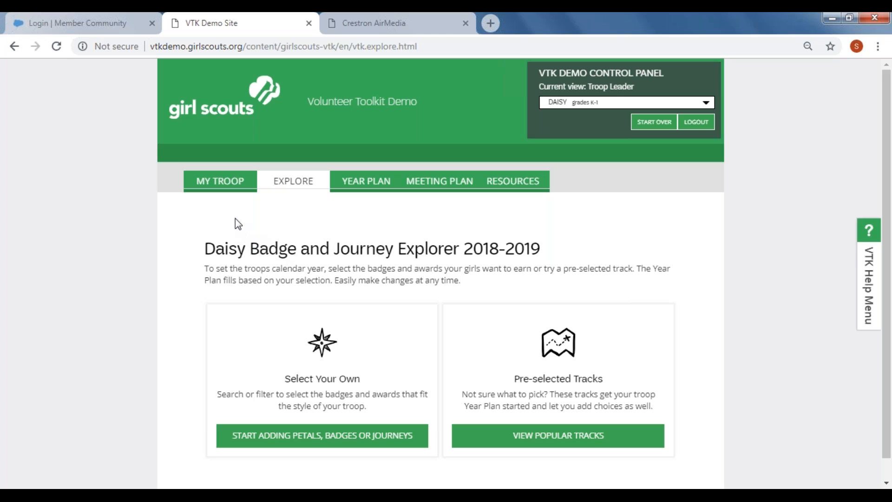
# - Open the demo troop's roster and collapse the contact details of the second and third girls
pyautogui.click(224, 185)
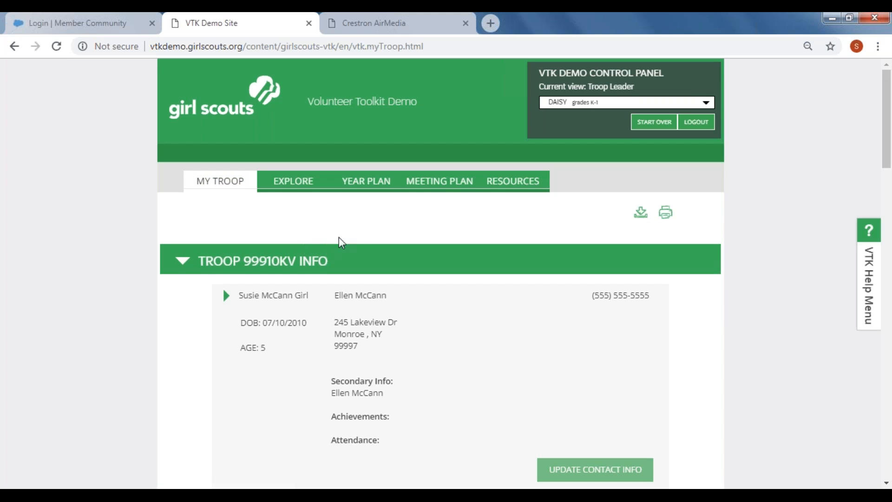
pyautogui.scroll(-1, 361, 240)
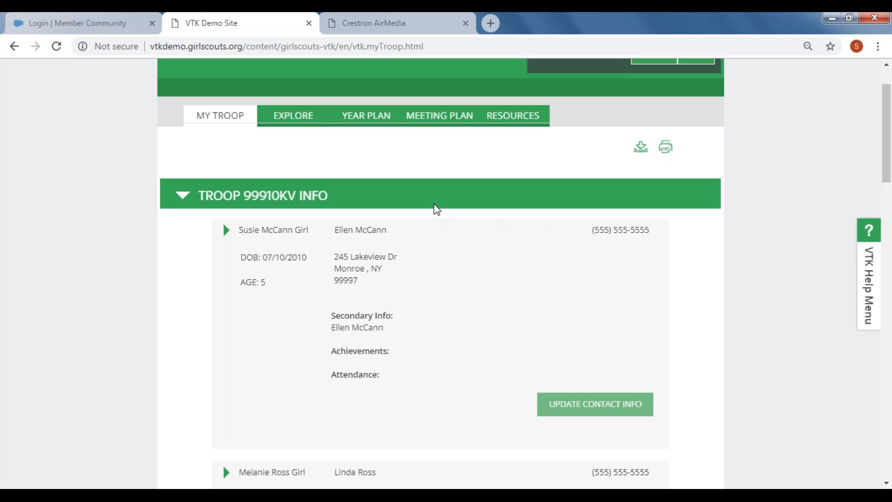
pyautogui.scroll(-4, 432, 218)
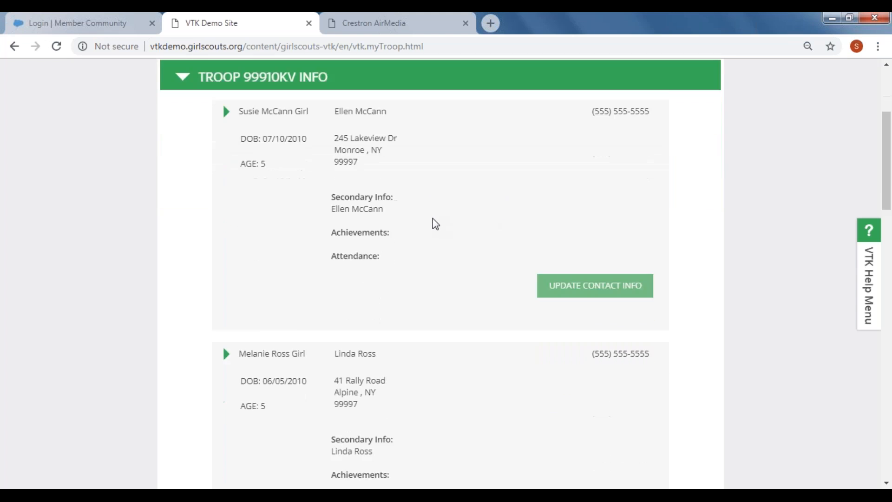
pyautogui.click(227, 279)
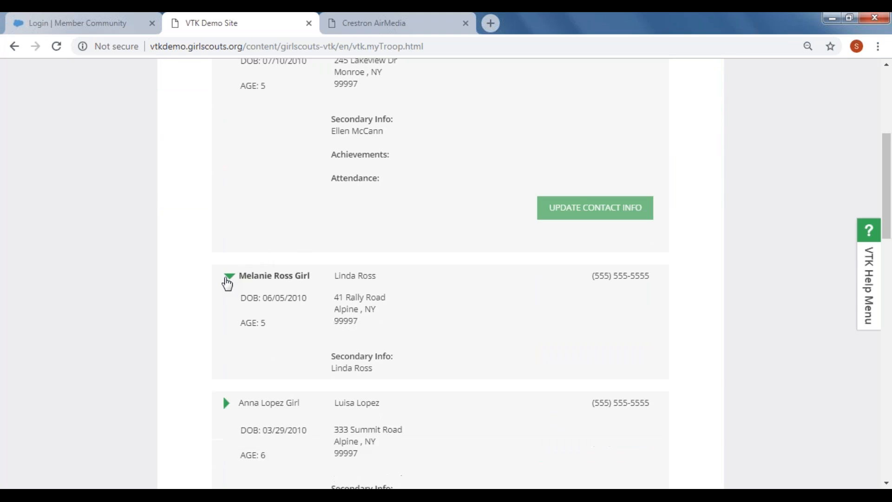
pyautogui.click(226, 312)
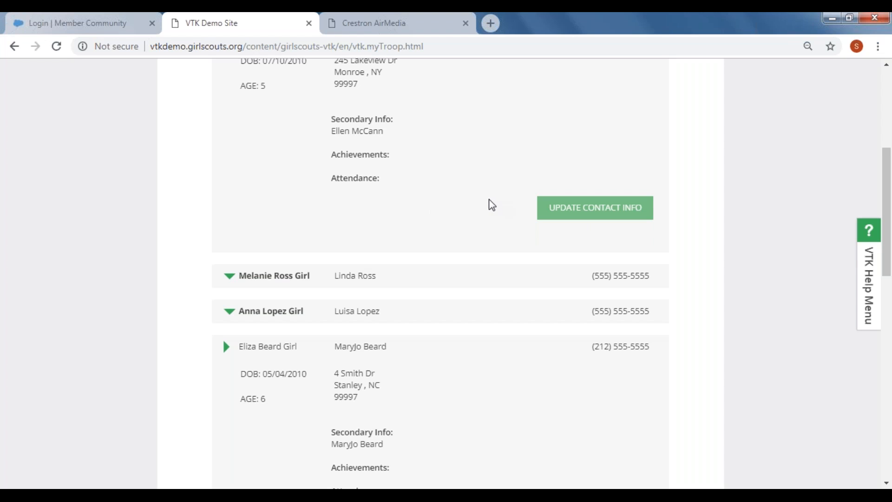
# - Open the Daisy Badge and Journey Explorer and show the popular pre-selected tracks
pyautogui.scroll(4, 488, 207)
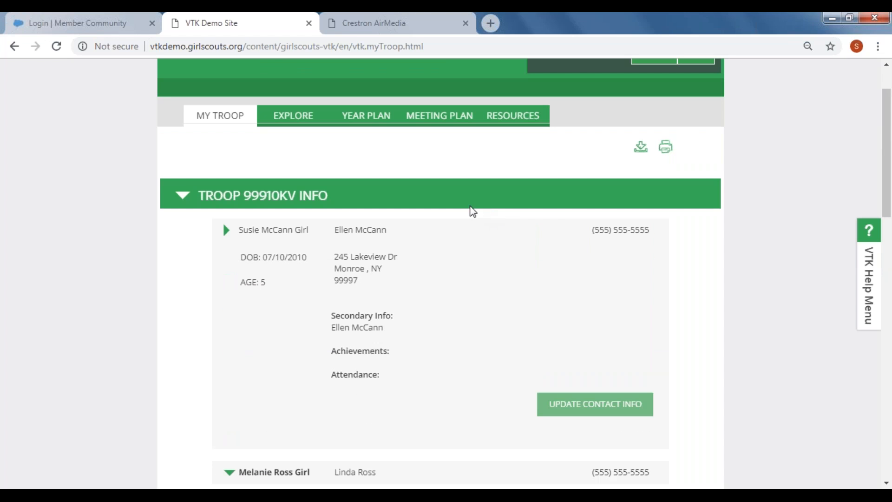
pyautogui.click(285, 119)
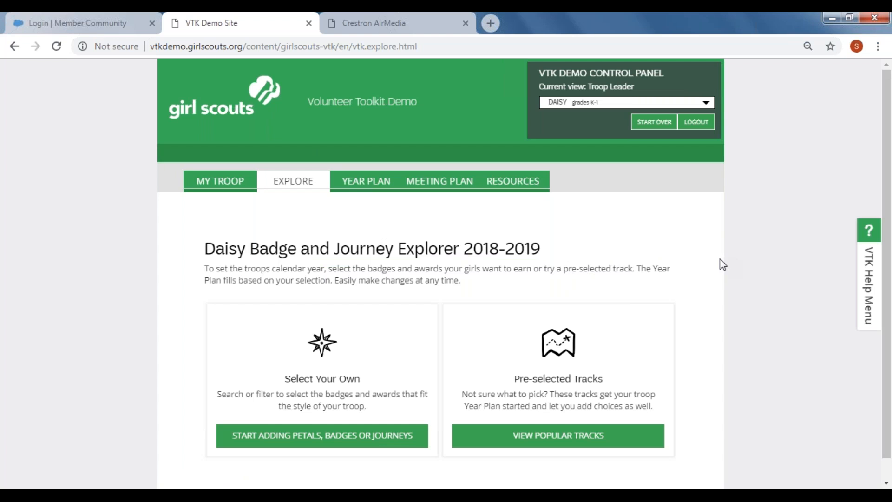
pyautogui.scroll(-1, 721, 260)
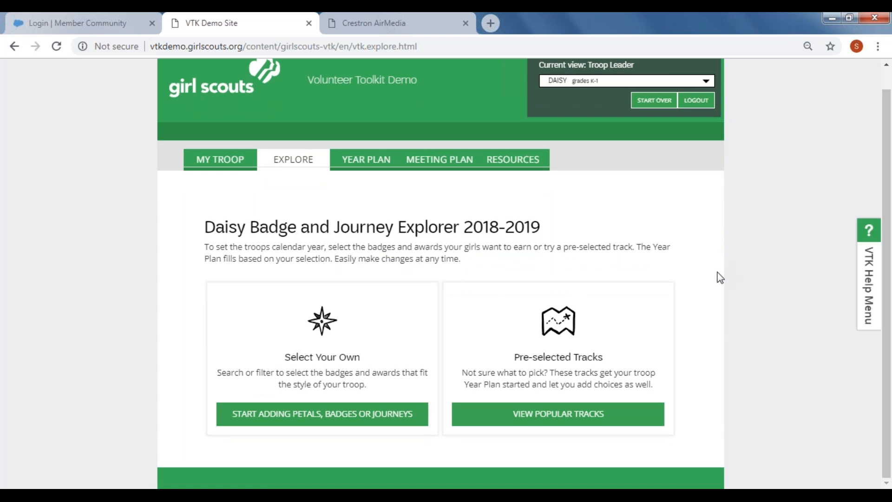
pyautogui.click(540, 418)
# - Browse the pre-selected tracks, preview the meetings of Environment: Between Earth and Sky, and close the preview
pyautogui.scroll(-7, 780, 310)
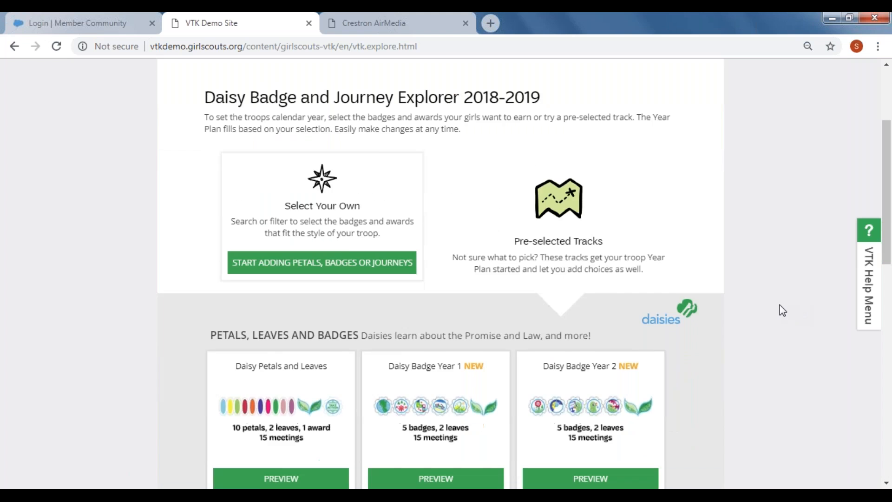
pyautogui.scroll(-2, 777, 307)
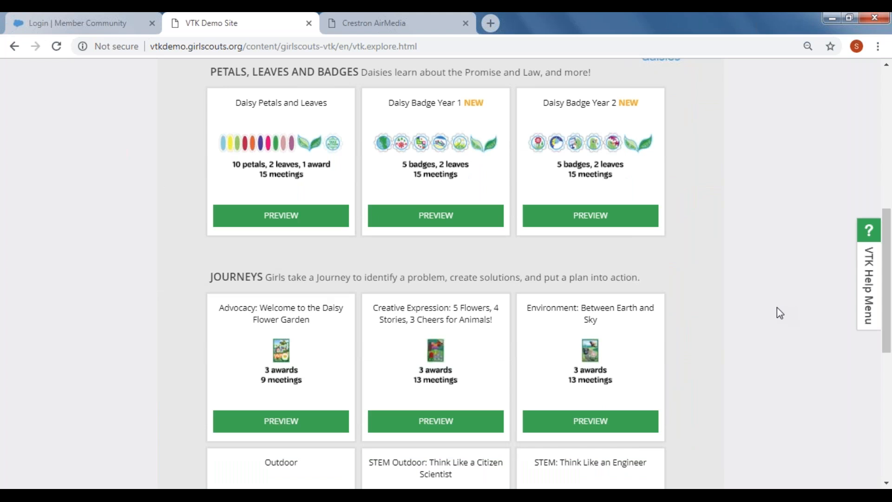
pyautogui.scroll(-5, 777, 307)
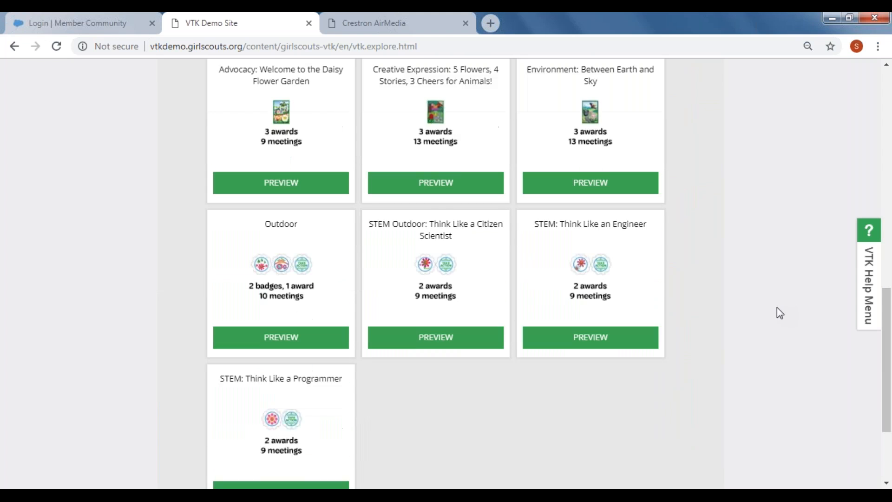
pyautogui.scroll(1, 776, 308)
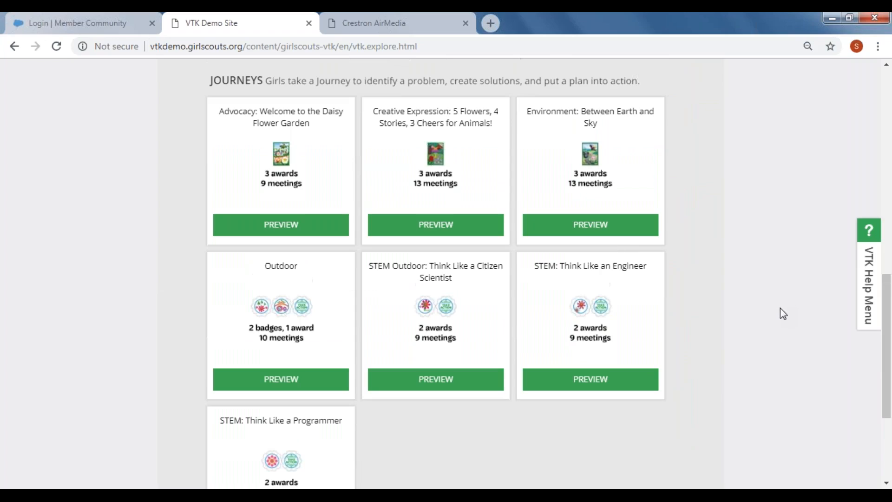
pyautogui.click(585, 233)
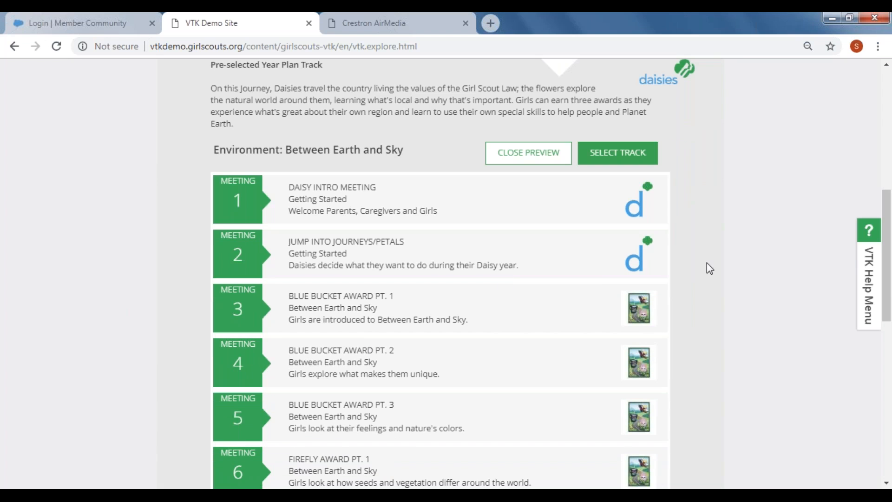
pyautogui.scroll(-4, 711, 262)
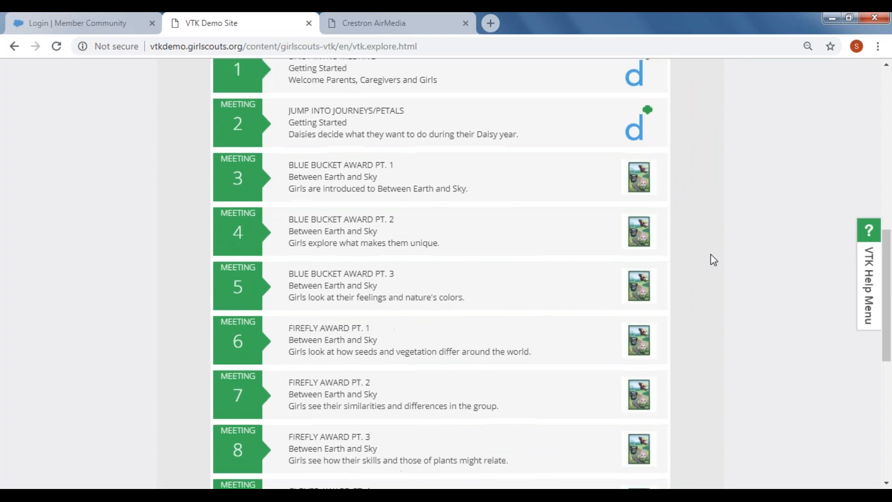
pyautogui.scroll(-4, 714, 260)
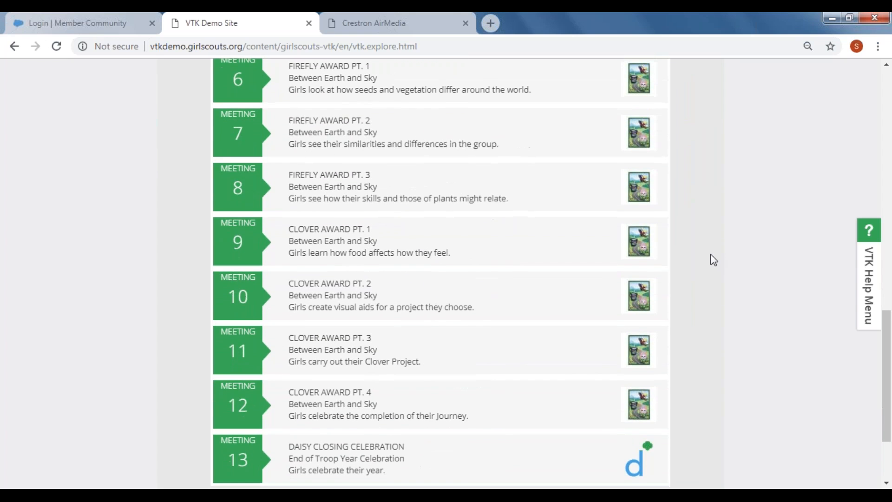
pyautogui.scroll(7, 714, 261)
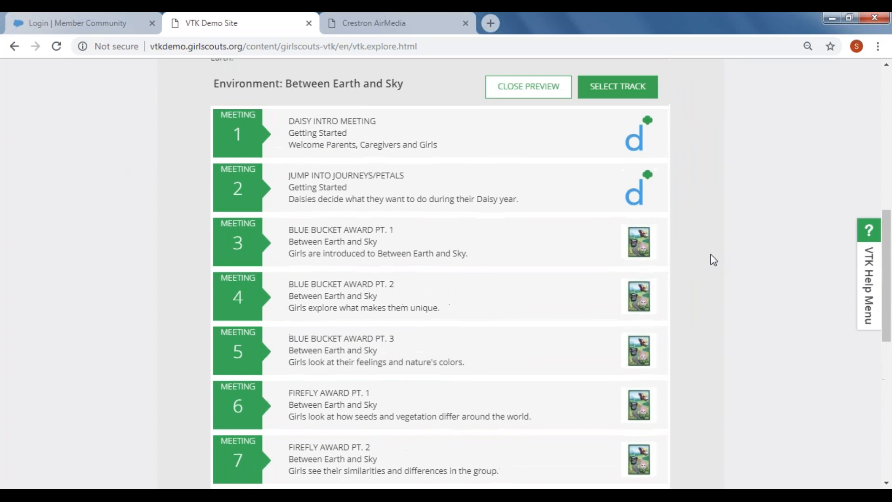
pyautogui.scroll(1, 556, 180)
pyautogui.click(539, 162)
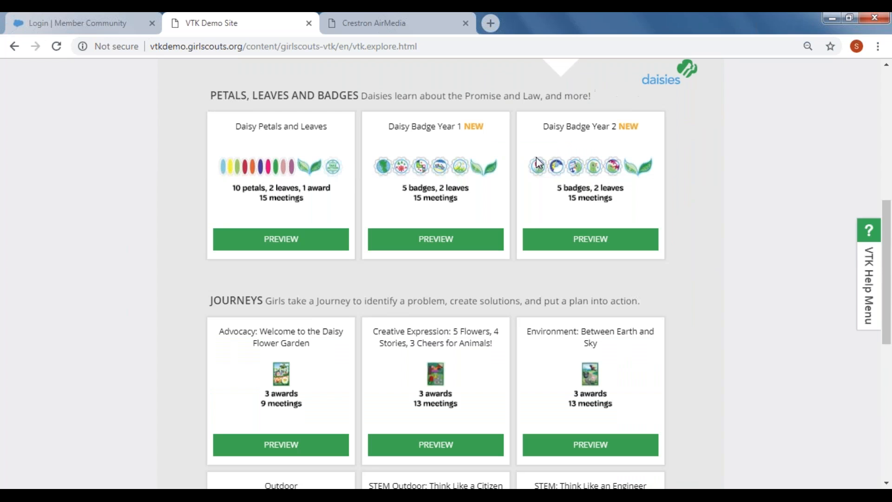
# - Open the Pre-Selected Tracks Overview document and examine the Daisy badge track descriptions
pyautogui.scroll(-7, 709, 230)
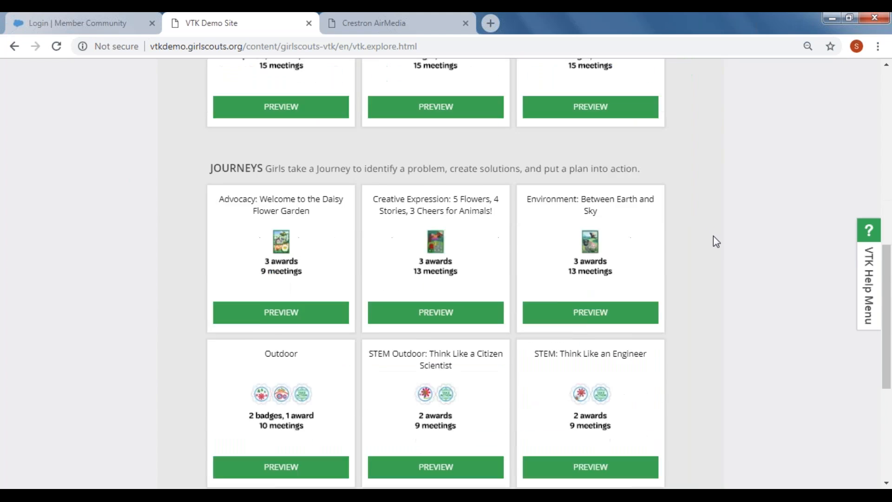
pyautogui.scroll(-1, 718, 247)
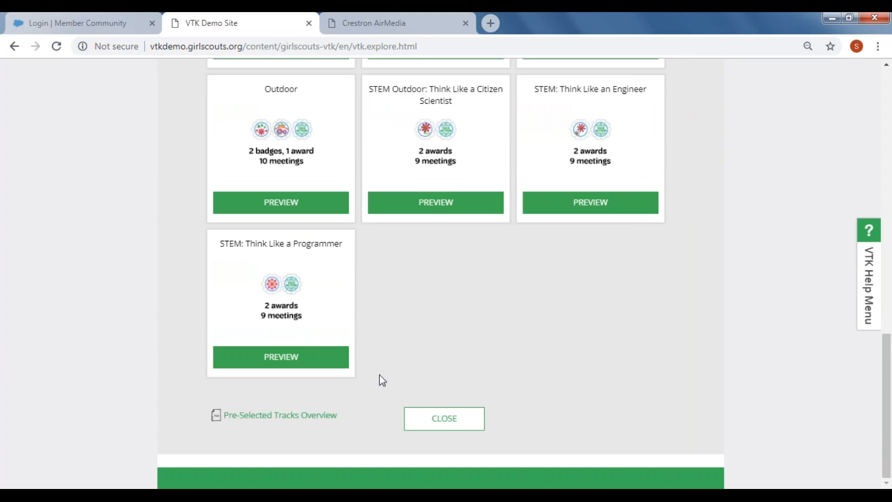
pyautogui.click(261, 418)
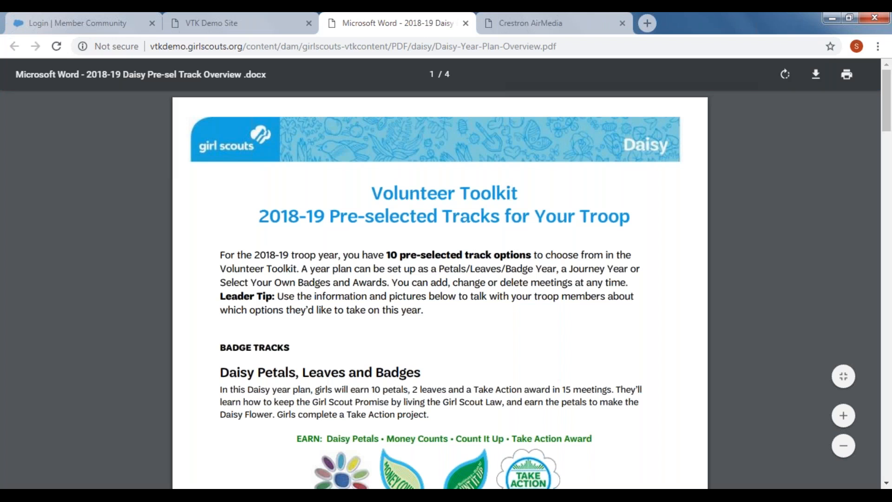
pyautogui.scroll(-3, 406, 282)
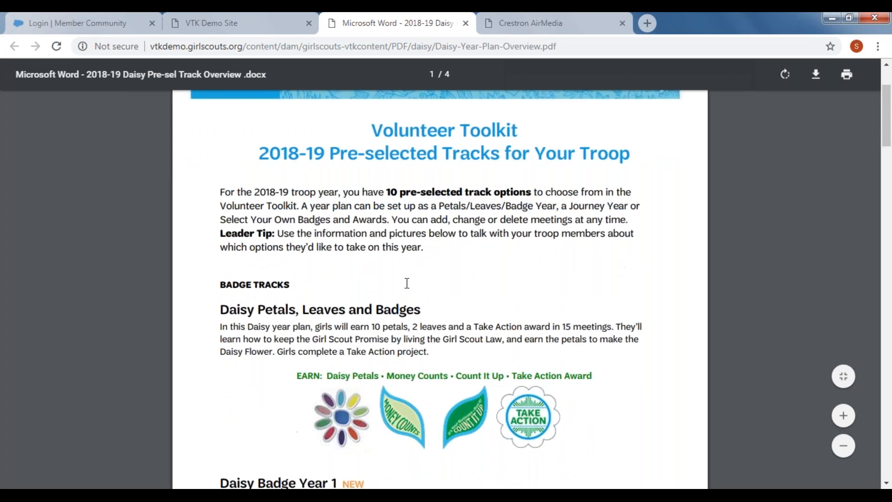
pyautogui.scroll(-7, 408, 289)
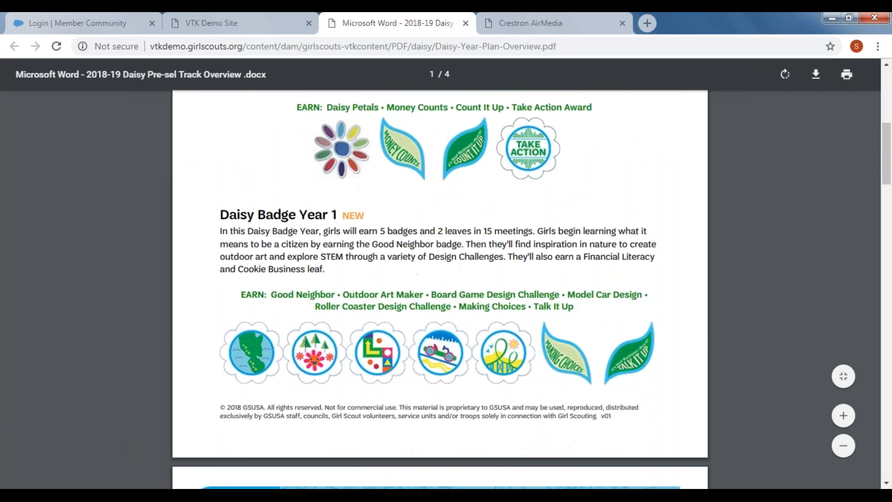
pyautogui.scroll(-3, 411, 296)
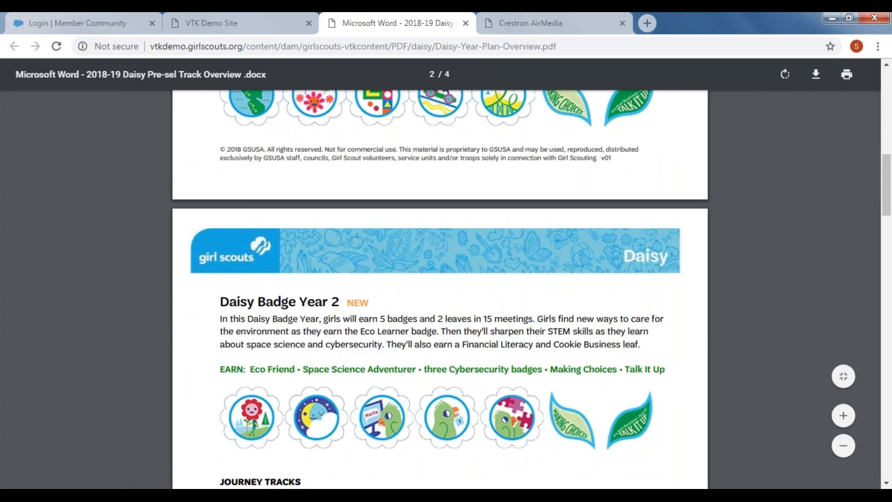
pyautogui.scroll(-3, 411, 296)
# - Return to the VTK Demo Site and select the Environment: Between Earth and Sky track as the troop's year plan
pyautogui.click(209, 22)
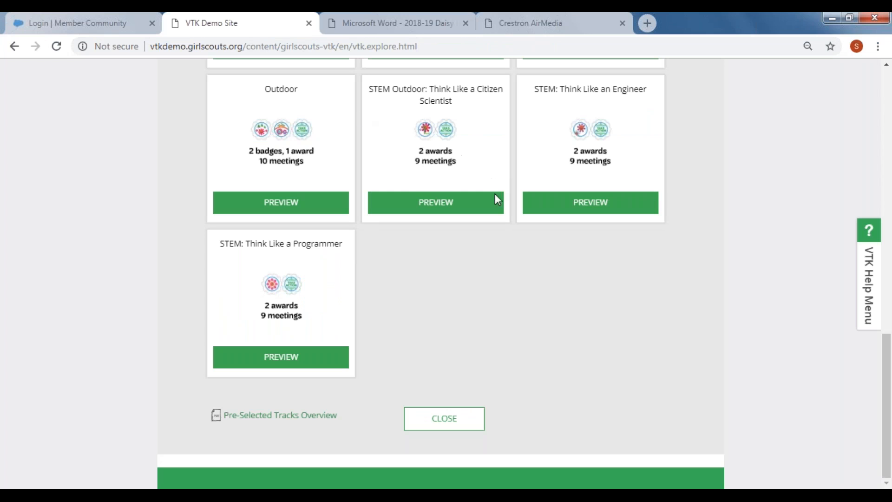
pyautogui.scroll(3, 502, 214)
pyautogui.click(584, 184)
pyautogui.click(620, 158)
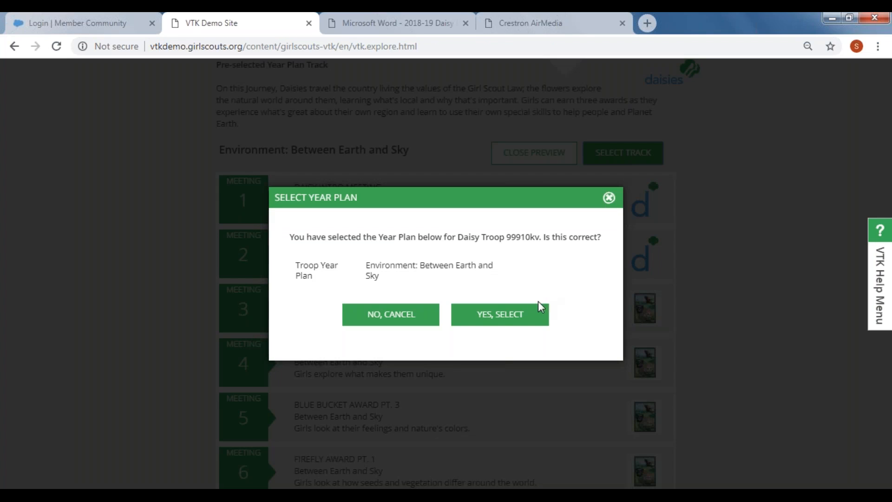
pyautogui.click(497, 314)
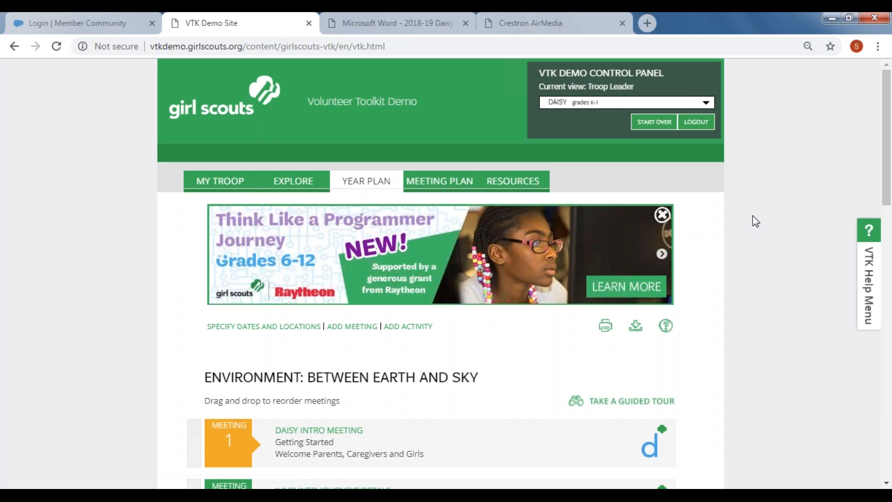
# - Open the year plan's meeting dates and locations settings and set the start date to 09/27/2018
pyautogui.scroll(-5, 760, 213)
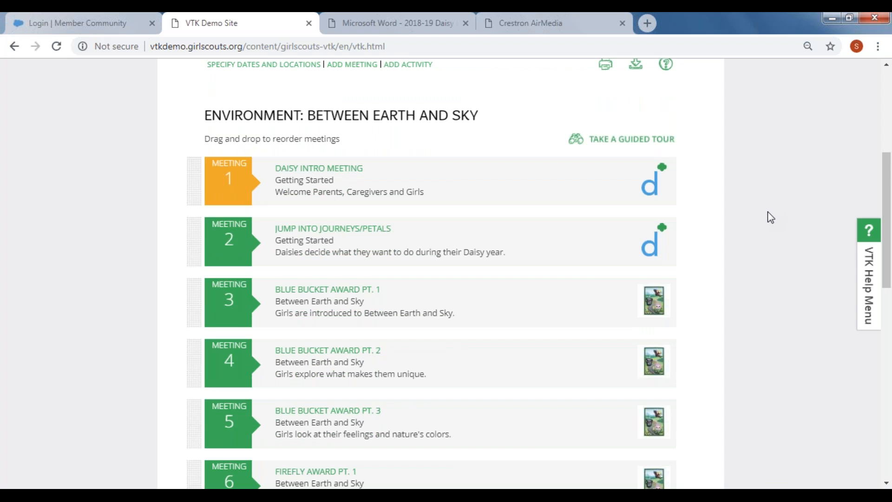
pyautogui.scroll(1, 768, 214)
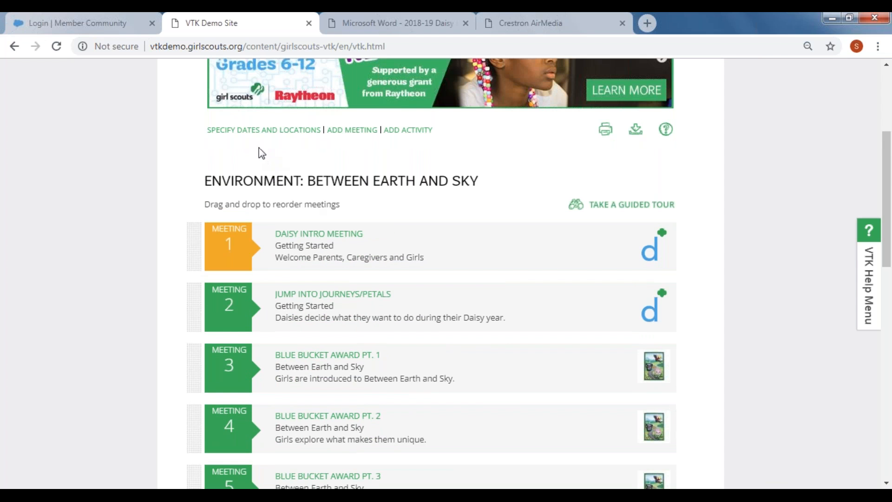
pyautogui.click(260, 132)
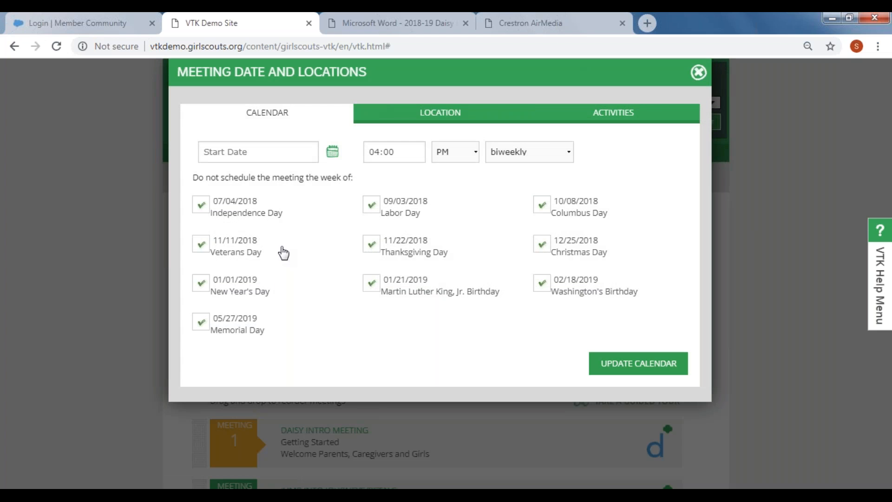
pyautogui.click(328, 154)
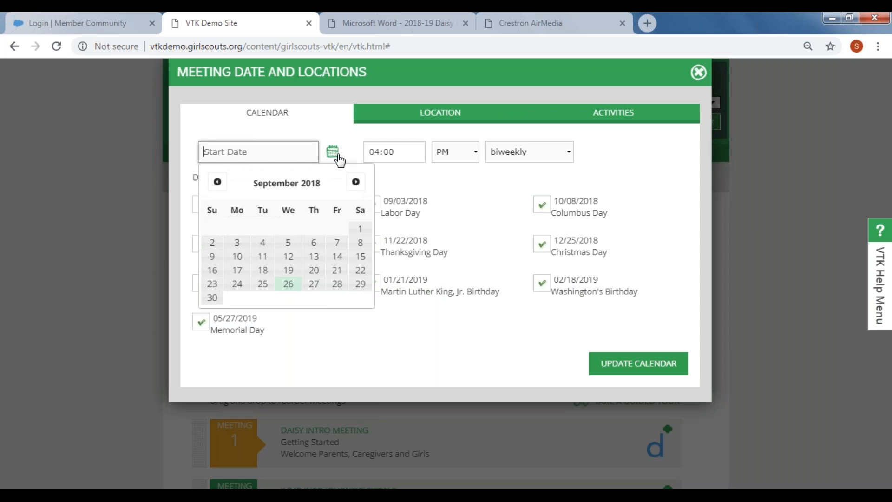
pyautogui.click(314, 284)
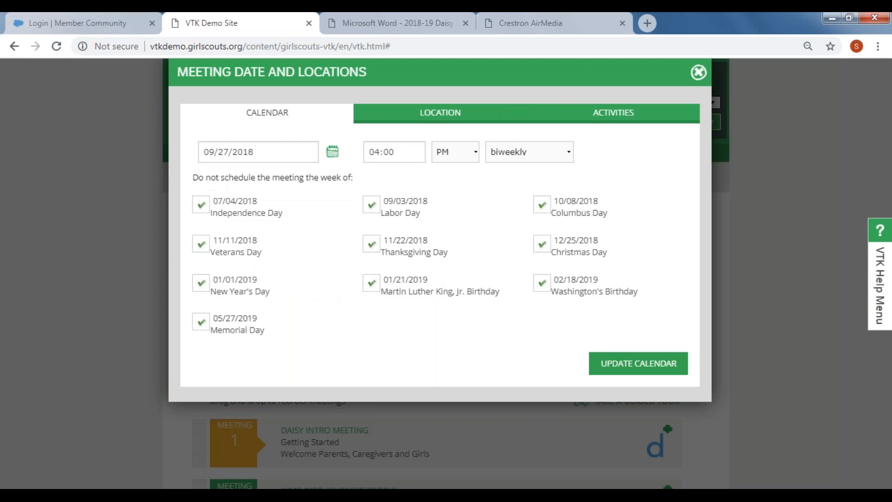
# - Set the meeting time to 05:00 PM and the meeting frequency to weekly
pyautogui.click(379, 154)
pyautogui.press('BackSpace')
pyautogui.write('5')
pyautogui.click(569, 156)
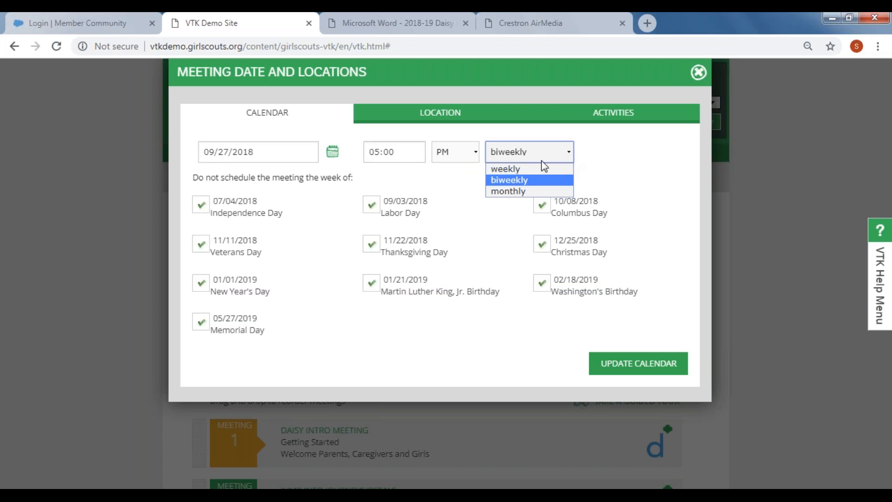
pyautogui.click(509, 169)
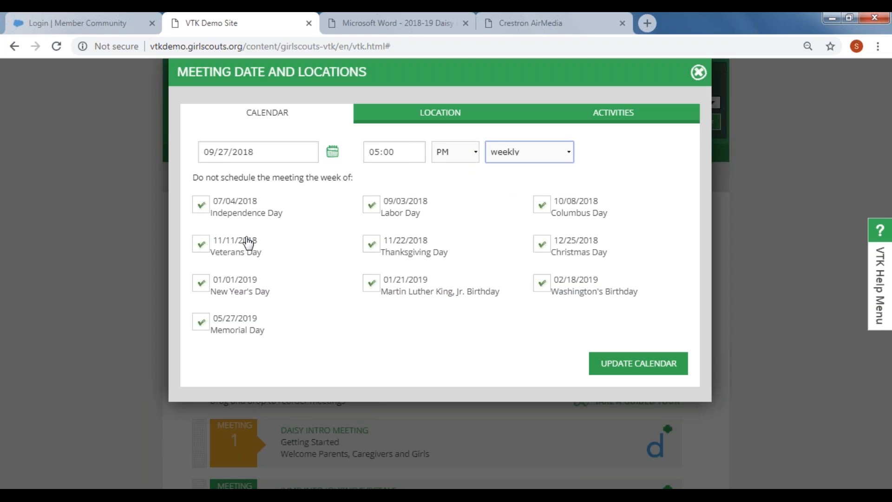
# - Allow meetings in the weeks of Thanksgiving Day and Martin Luther King, Jr. Birthday, and try updating the calendar before cancelling the prompt
pyautogui.click(371, 244)
pyautogui.click(372, 283)
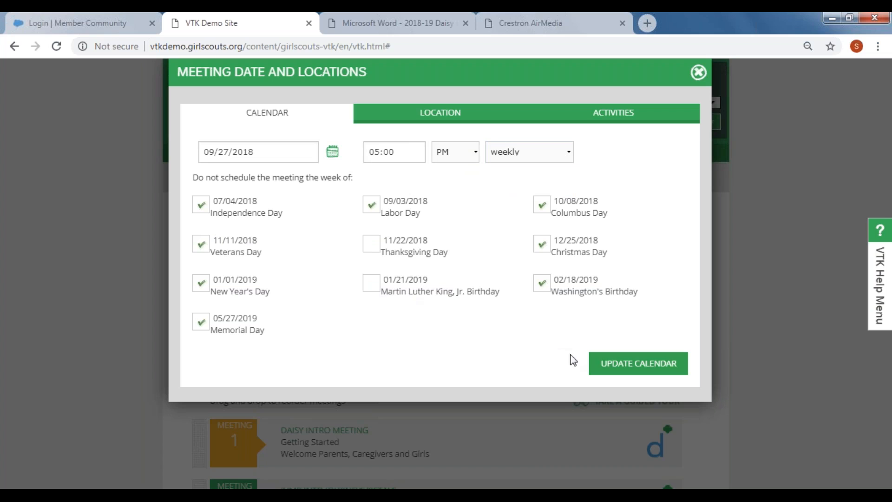
pyautogui.click(637, 367)
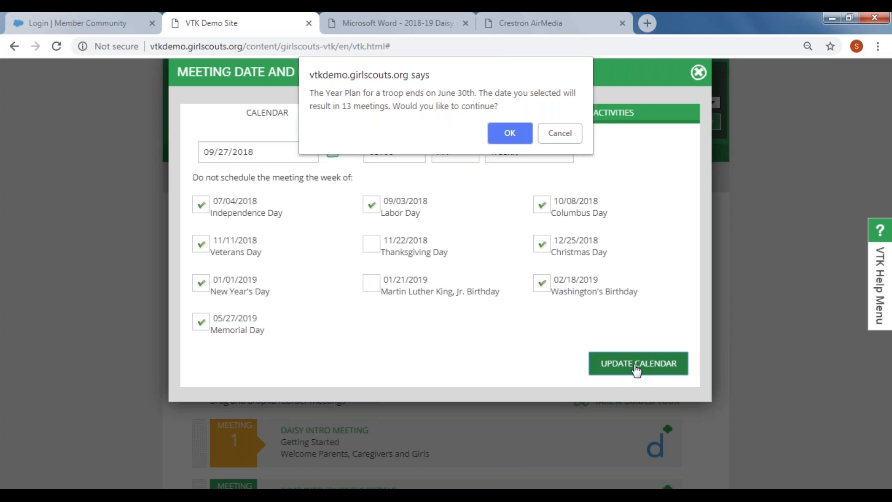
pyautogui.click(559, 132)
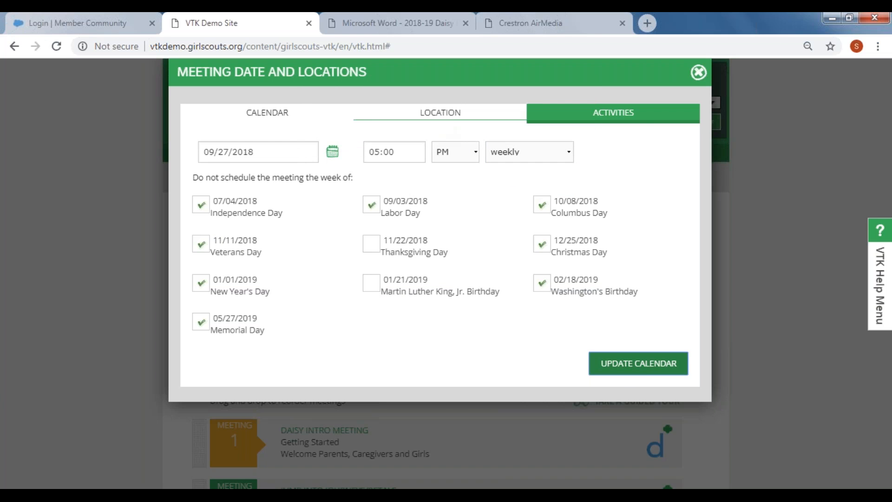
# - Add a meeting location named School with its street address
pyautogui.click(439, 116)
pyautogui.click(246, 176)
pyautogui.write('123')
pyautogui.press('BackSpace')
pyautogui.press('BackSpace')
pyautogui.press('BackSpace')
pyautogui.write('School')
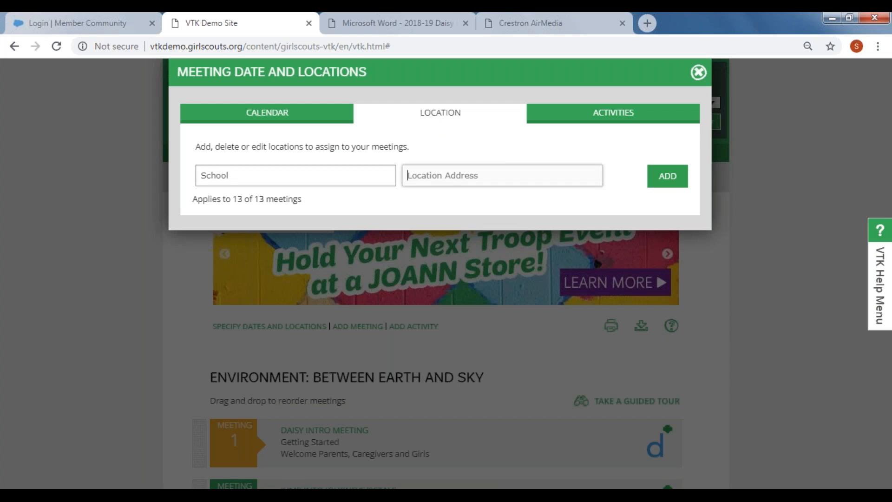
pyautogui.press('Tab')
pyautogui.write('123 M')
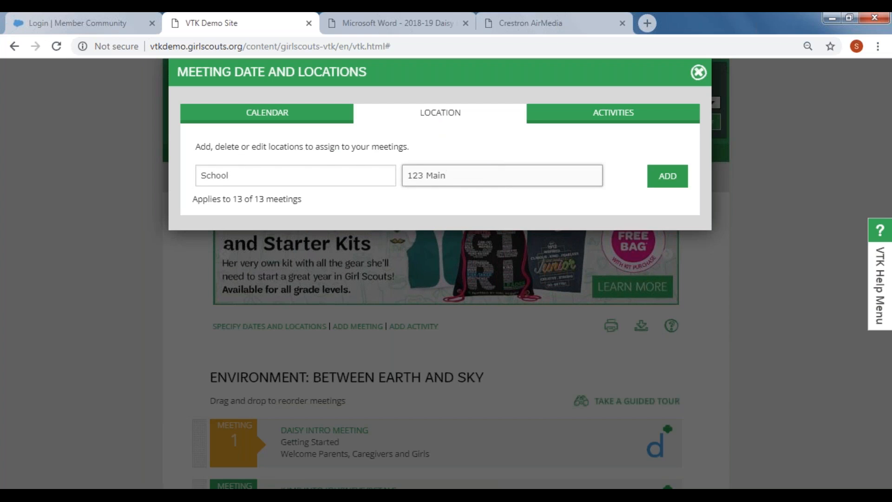
pyautogui.click(668, 181)
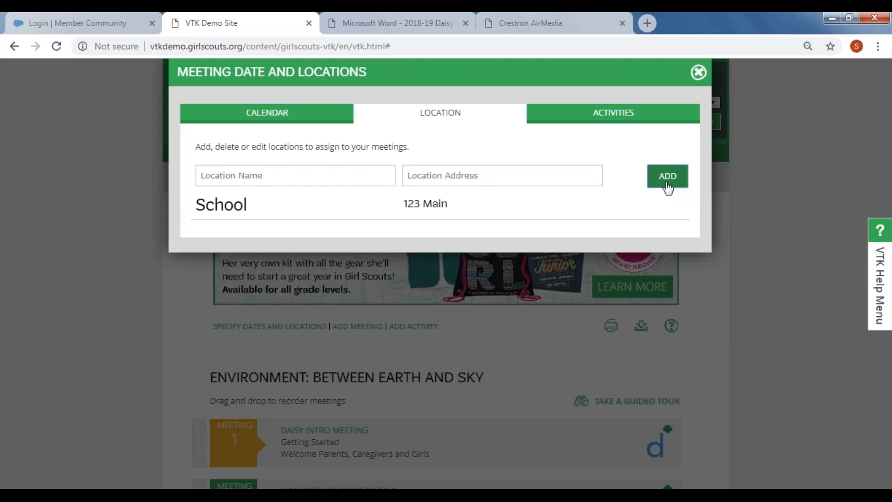
pyautogui.click(667, 183)
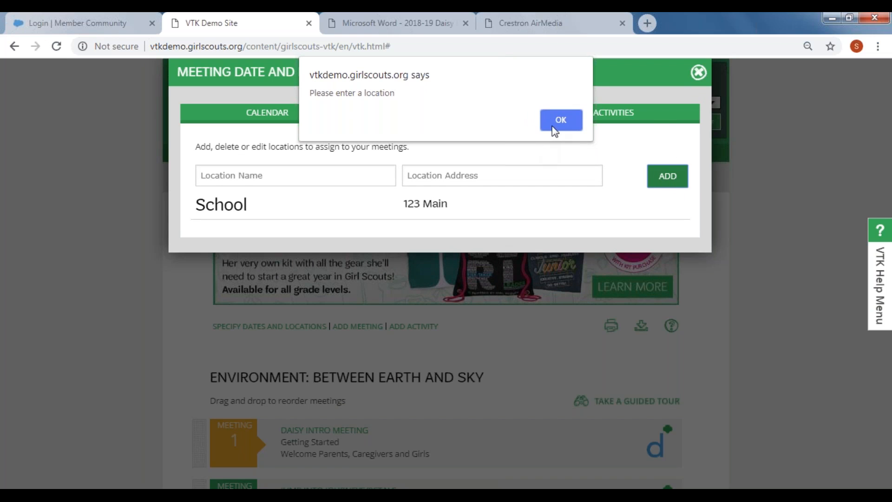
pyautogui.click(560, 124)
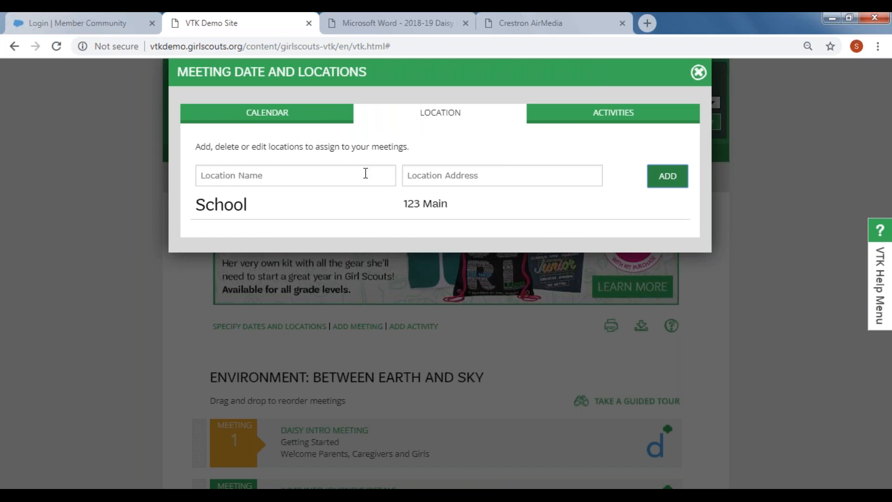
# - Update the calendar with the chosen meeting settings, accept the confirmation, and review the scheduled year plan
pyautogui.click(310, 120)
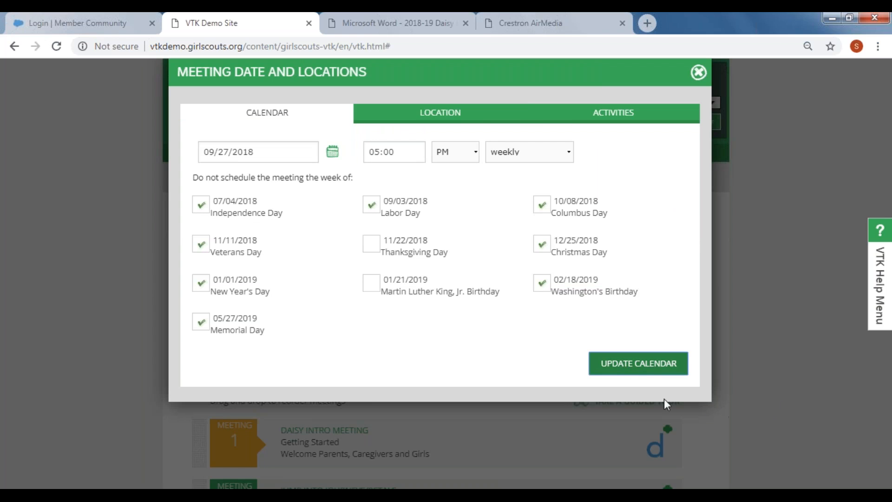
pyautogui.click(628, 368)
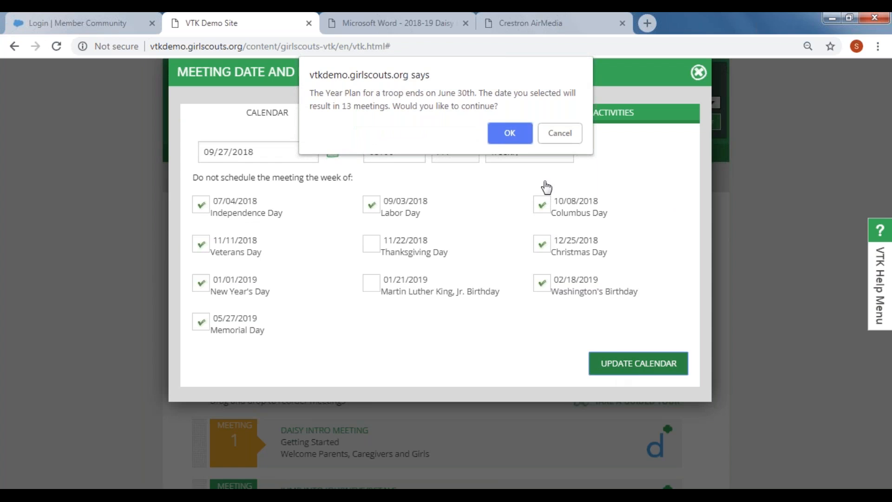
pyautogui.click(514, 139)
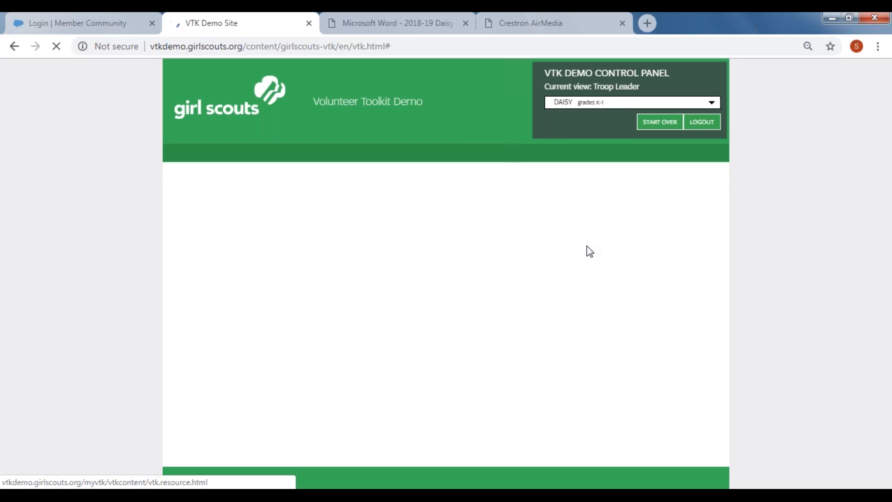
pyautogui.scroll(-3, 343, 335)
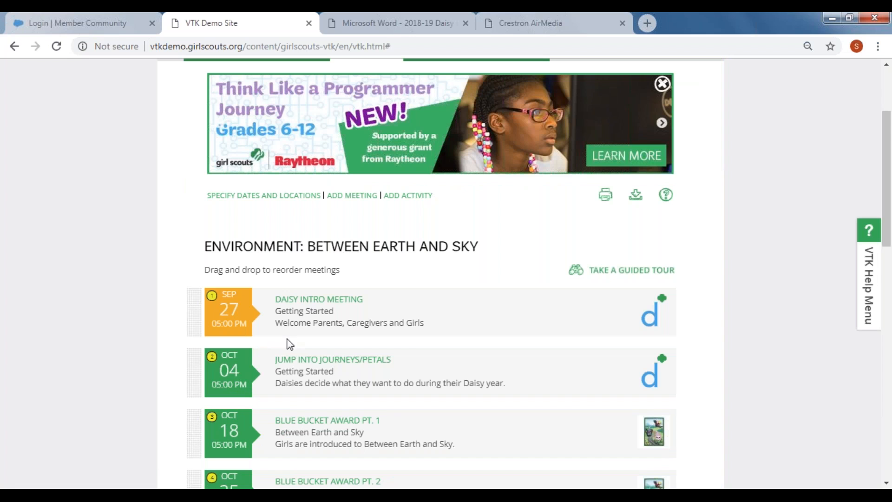
pyautogui.scroll(2, 510, 279)
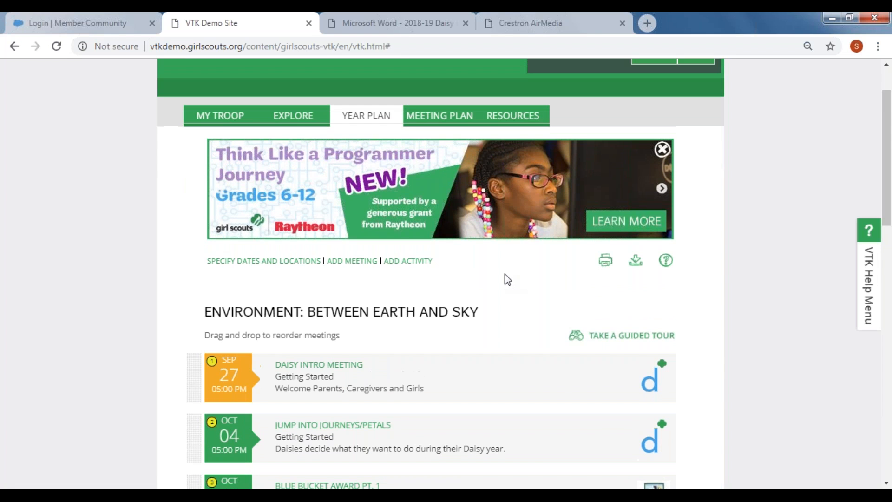
pyautogui.scroll(-2, 506, 277)
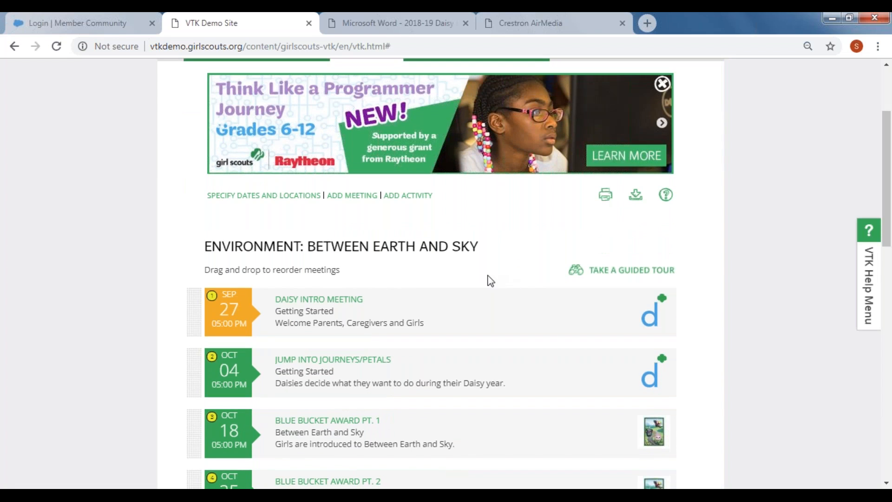
# - Start adding a meeting and list the Daisy meeting plans of type Badges/Petals in the Badges for 2018-2019 category
pyautogui.click(365, 196)
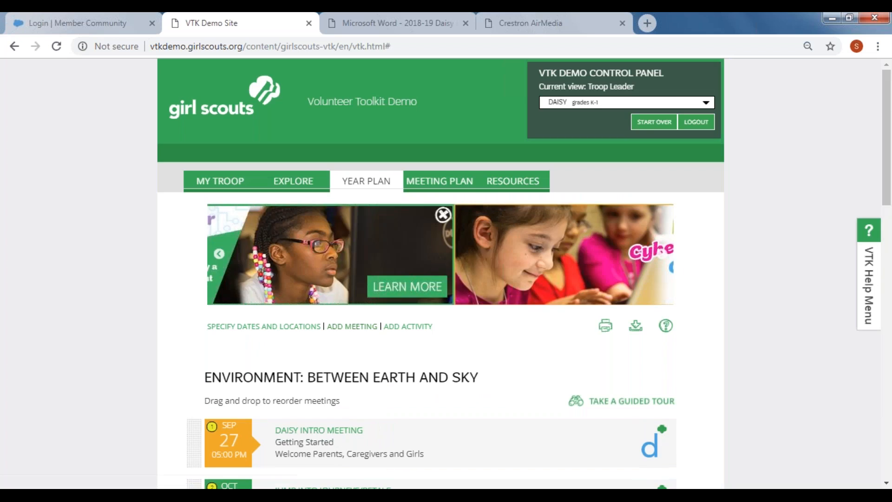
pyautogui.click(400, 325)
pyautogui.click(265, 189)
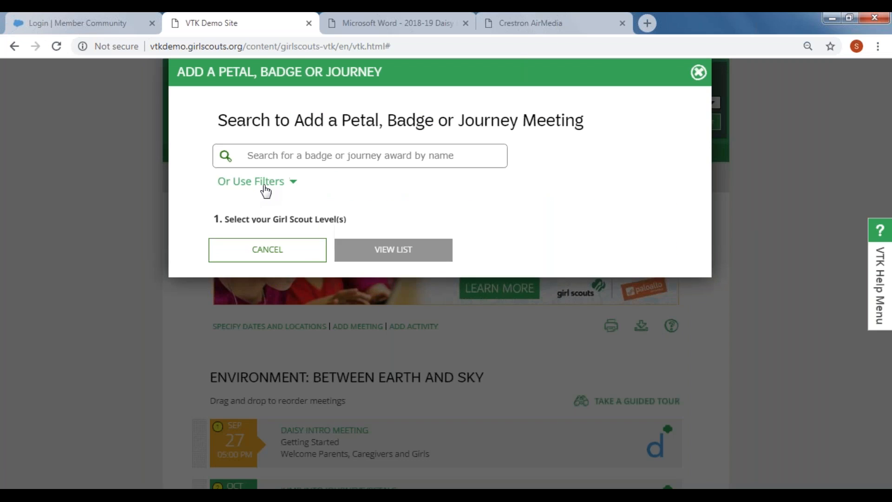
pyautogui.click(217, 247)
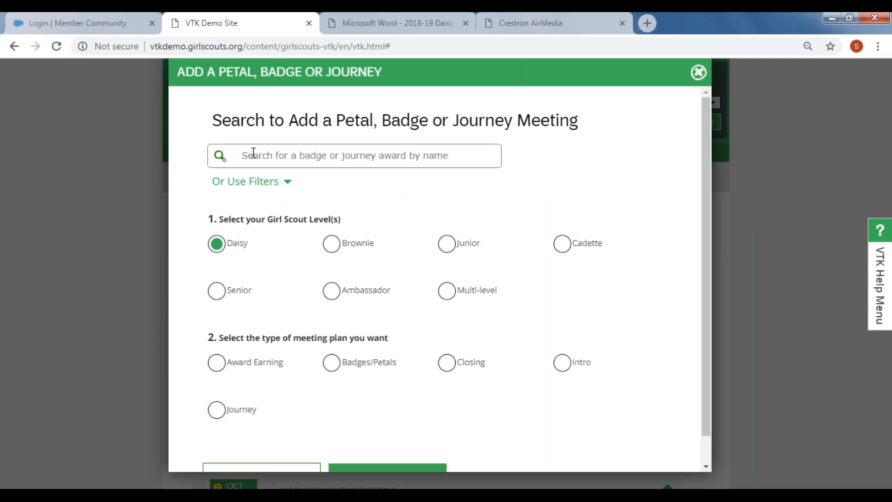
pyautogui.click(331, 364)
pyautogui.scroll(-4, 335, 360)
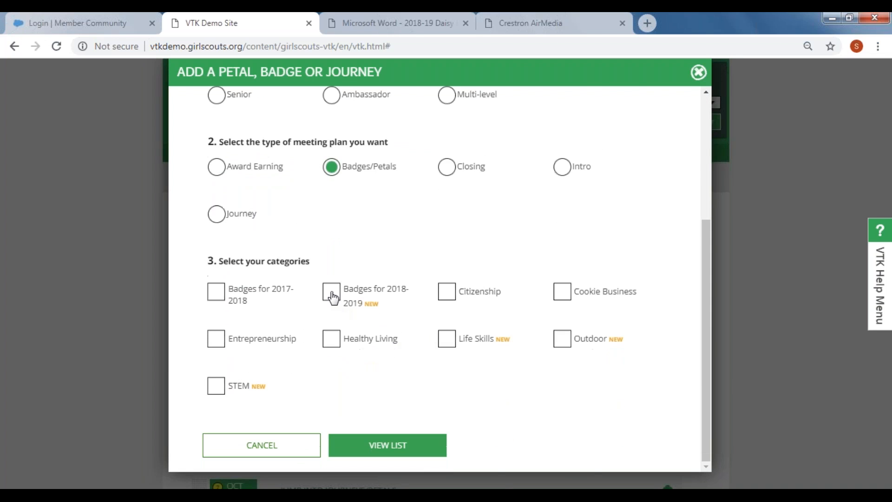
pyautogui.click(331, 294)
pyautogui.click(380, 449)
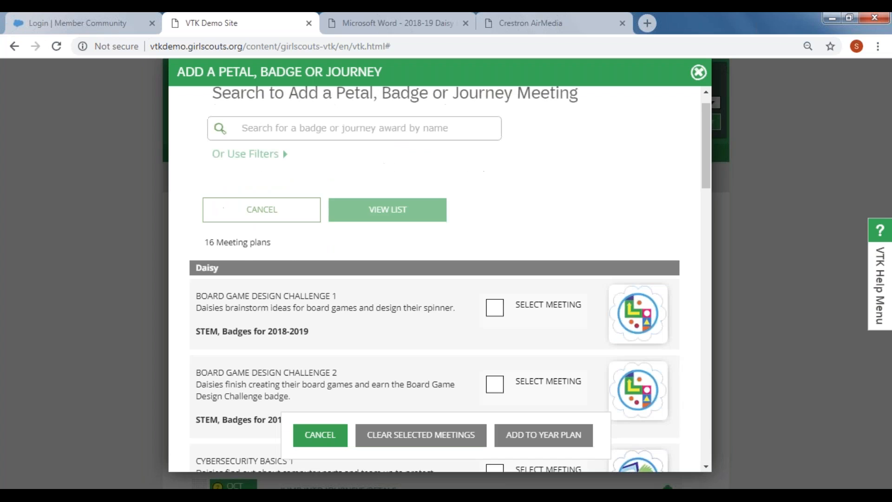
# - Select the Cybersecurity Basics 1 and Cybersecurity Basics 2 meetings and add them to the year plan
pyautogui.scroll(-4, 358, 386)
pyautogui.click(496, 278)
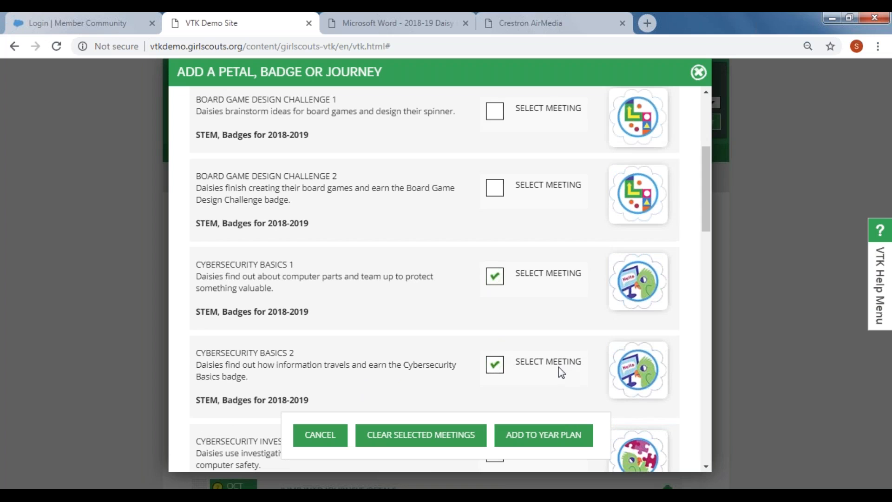
pyautogui.click(525, 442)
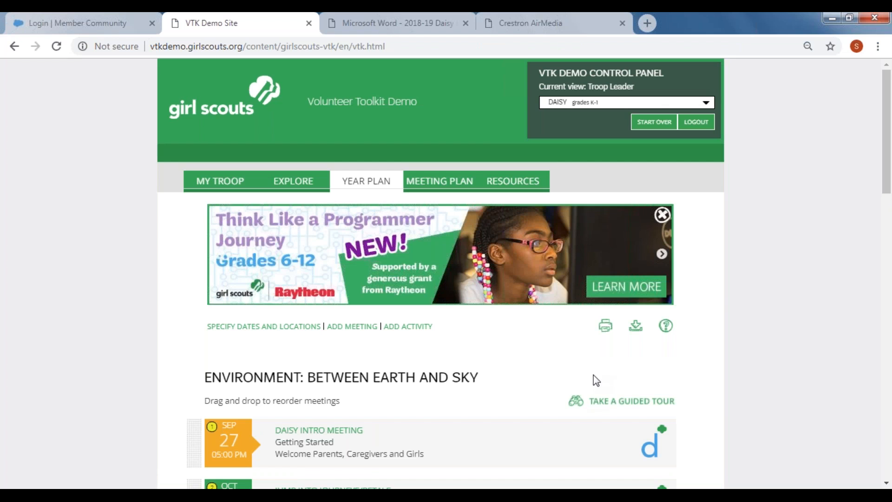
# - Reorder the year plan so Cybersecurity Basics 1 comes directly before Clover Award Pt. 4
pyautogui.scroll(-11, 704, 312)
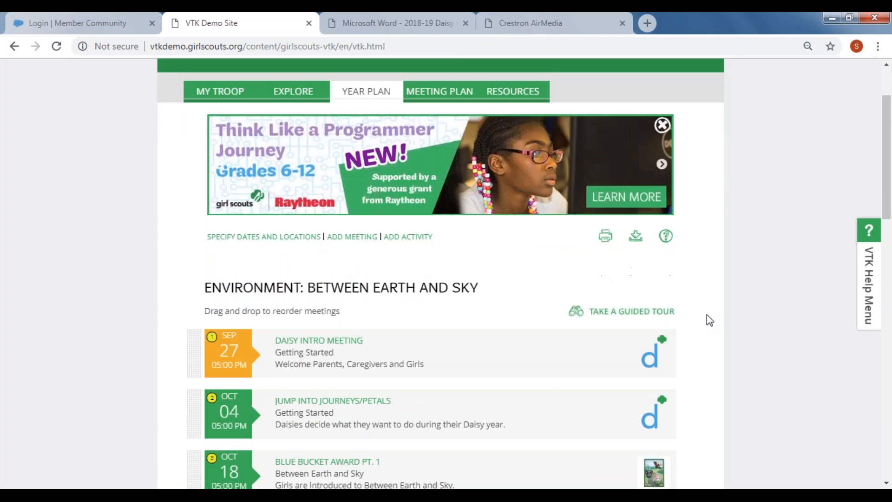
pyautogui.scroll(-10, 716, 325)
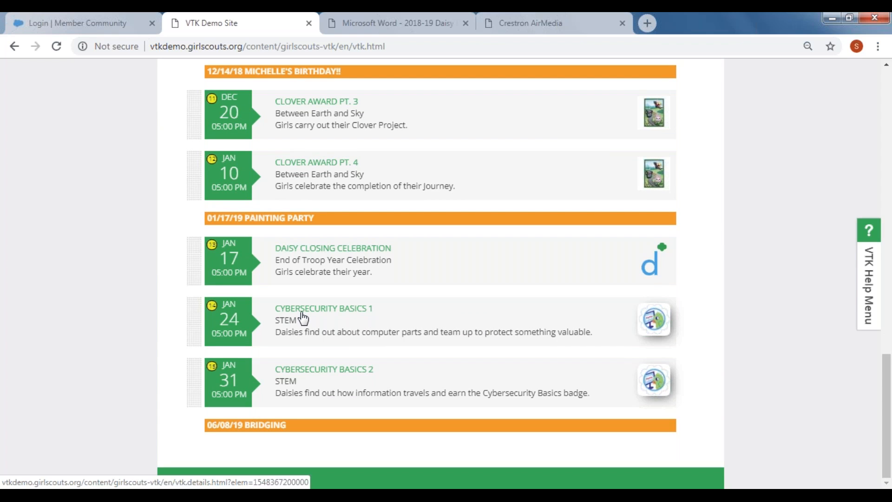
pyautogui.moveTo(303, 318); pyautogui.dragTo(313, 155)
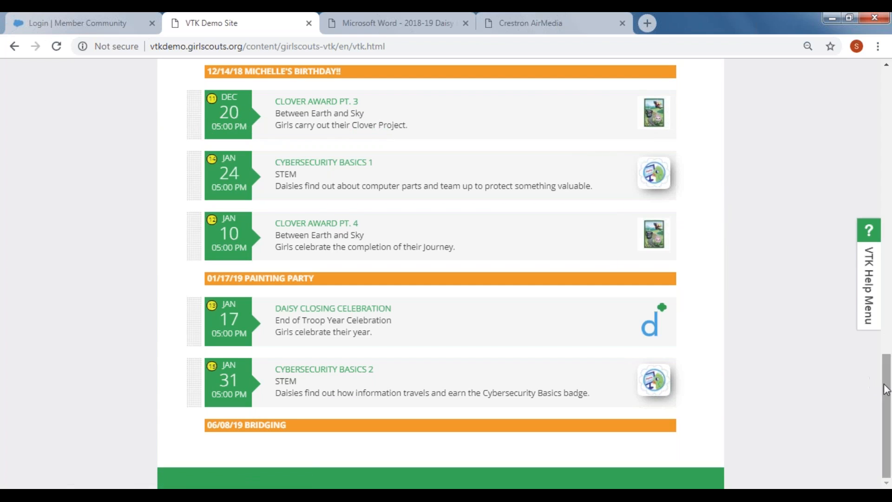
# - Start a new custom activity for the year plan and name it Zoo Field Trip
pyautogui.moveTo(888, 377); pyautogui.dragTo(886, 88)
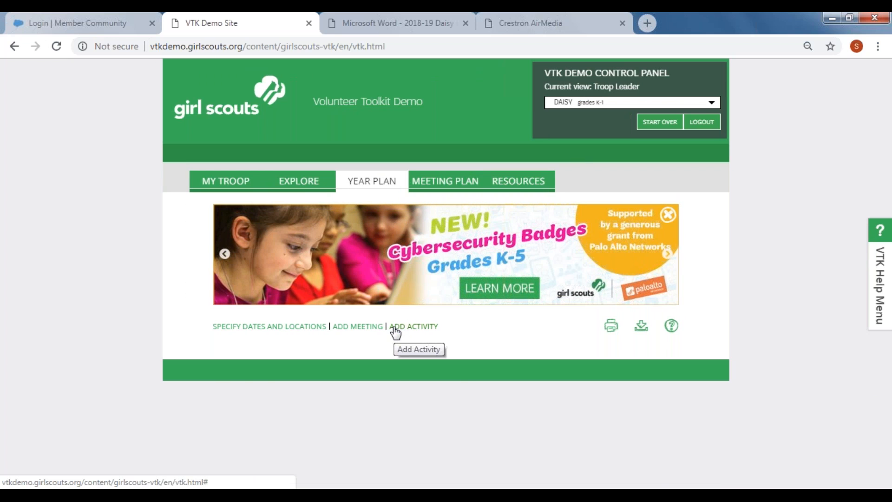
pyautogui.click(394, 328)
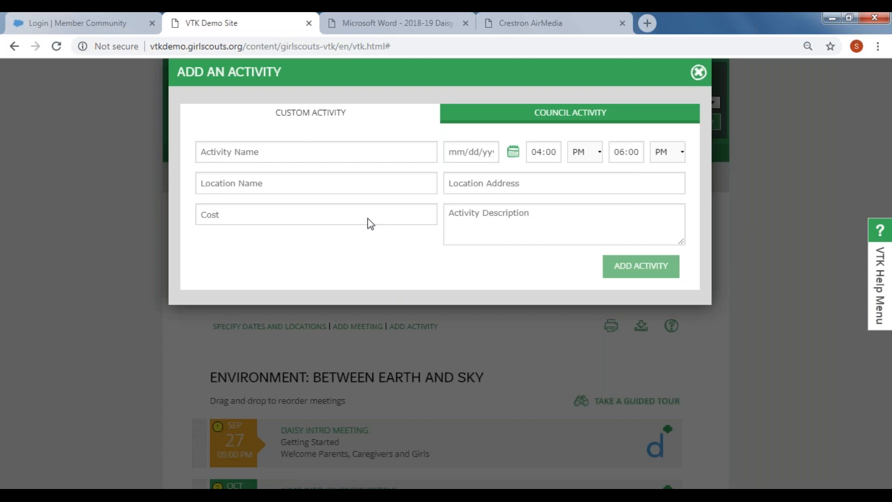
pyautogui.click(298, 148)
pyautogui.write('Zoo')
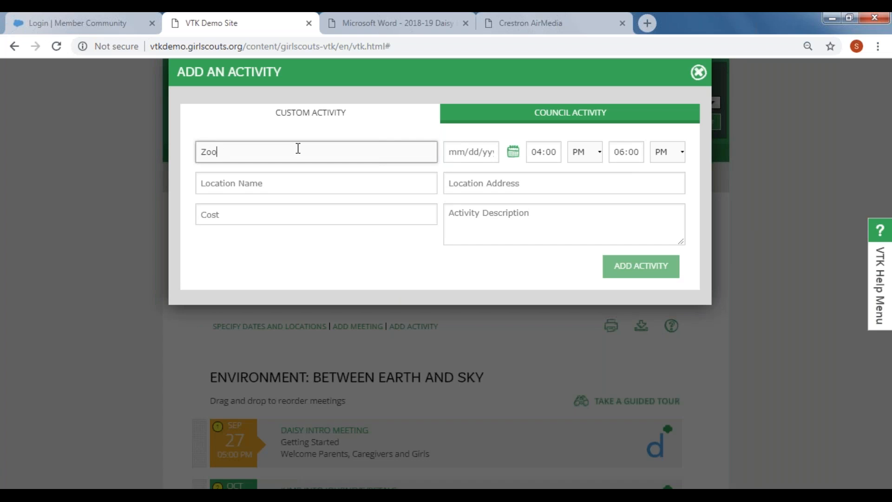
pyautogui.write(' FIled')
pyautogui.press('BackSpace')
pyautogui.press('BackSpace')
pyautogui.press('BackSpace')
pyautogui.press('BackSpace')
pyautogui.write('ield Trip')
# - Enter the street address as the field trip's location name and set the cost to 5.00
pyautogui.click(289, 179)
pyautogui.write('123 Main')
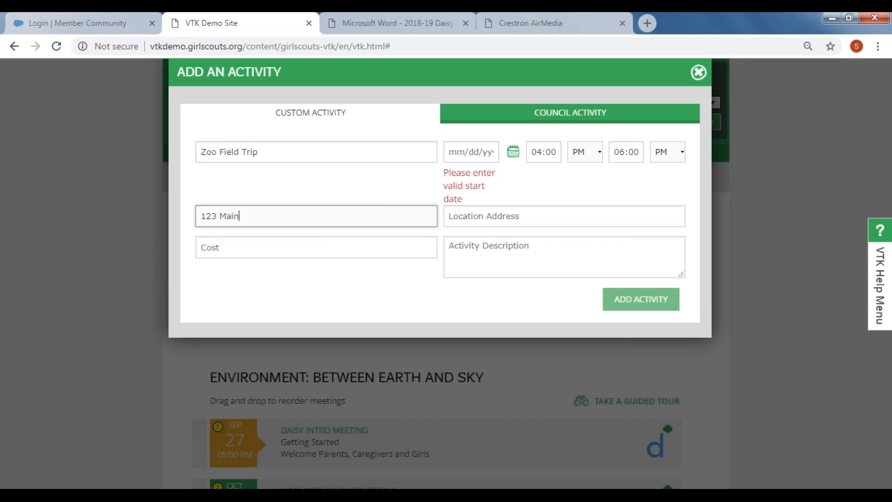
pyautogui.click(268, 247)
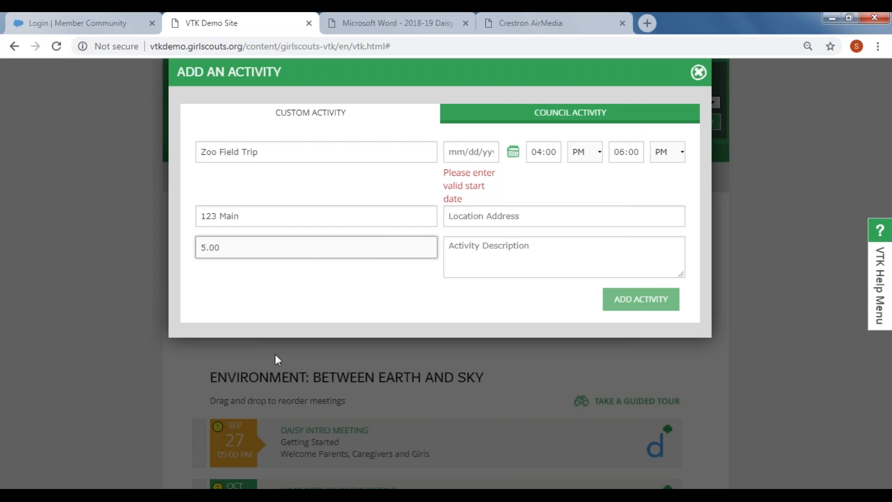
# - Set the field trip's date to 09/29/2018 and try to add the activity
pyautogui.click(513, 152)
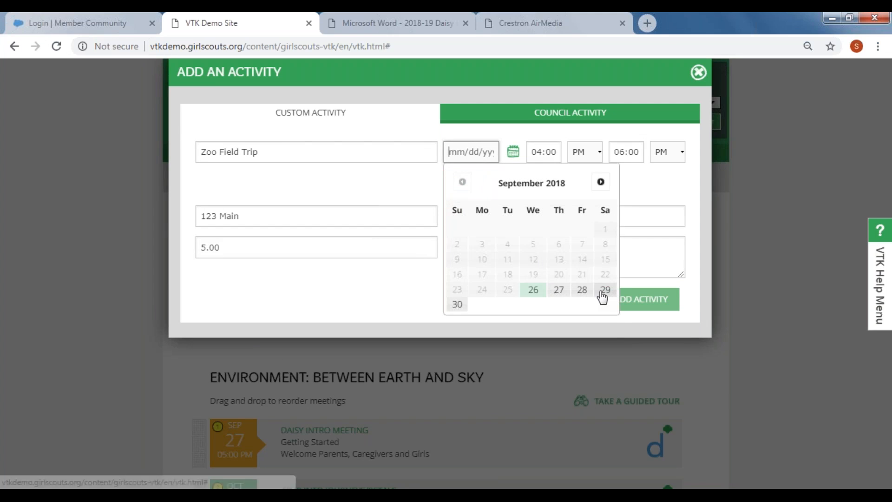
pyautogui.click(608, 289)
pyautogui.click(640, 272)
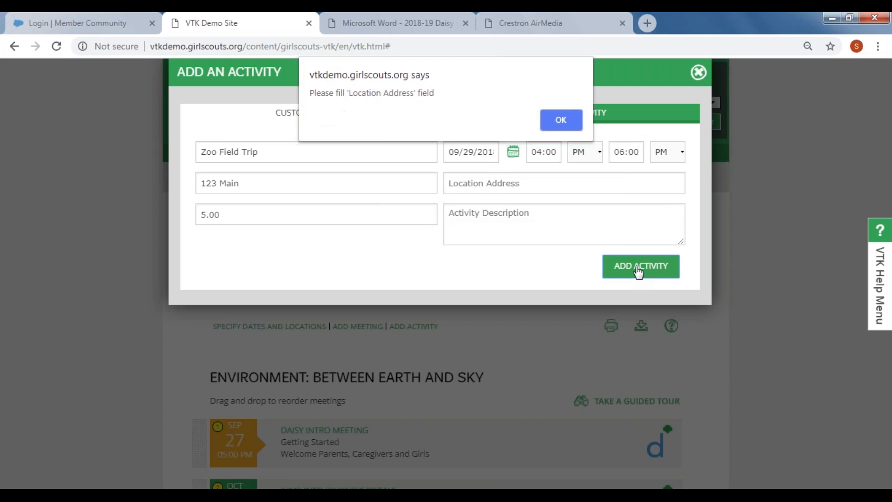
pyautogui.click(561, 120)
# - Fill in the field trip's location address, enter the description "brign water bottle", and add the activity to the year plan
pyautogui.click(489, 182)
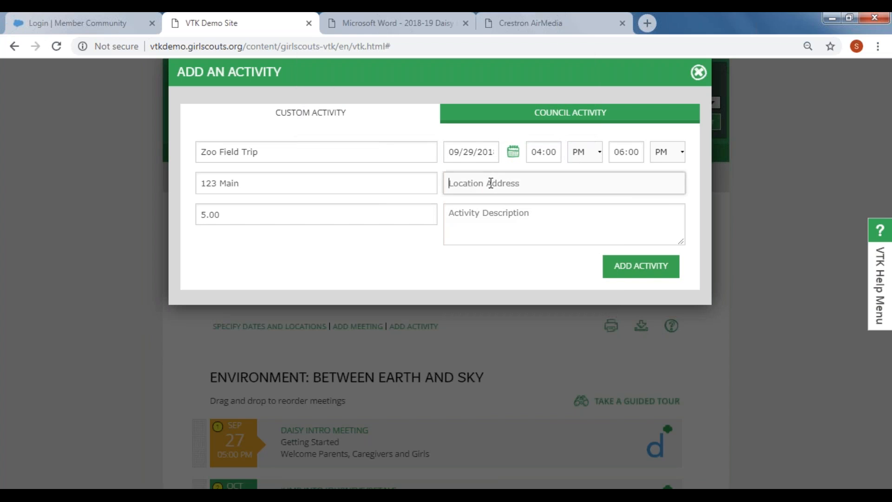
pyautogui.write('123 Min')
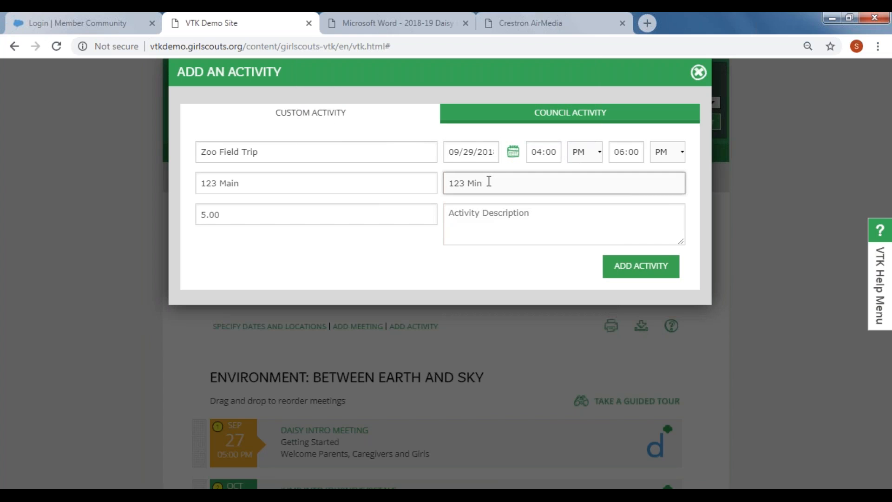
pyautogui.click(494, 223)
pyautogui.write('brign water bottle')
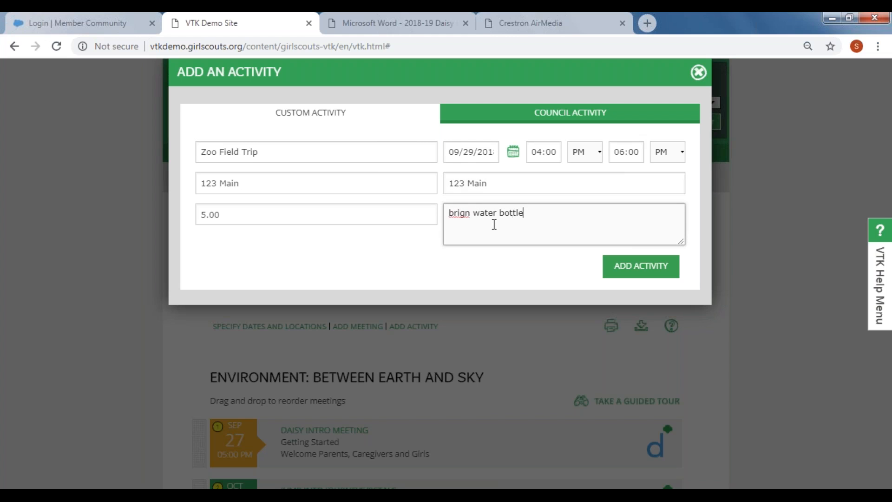
pyautogui.click(626, 274)
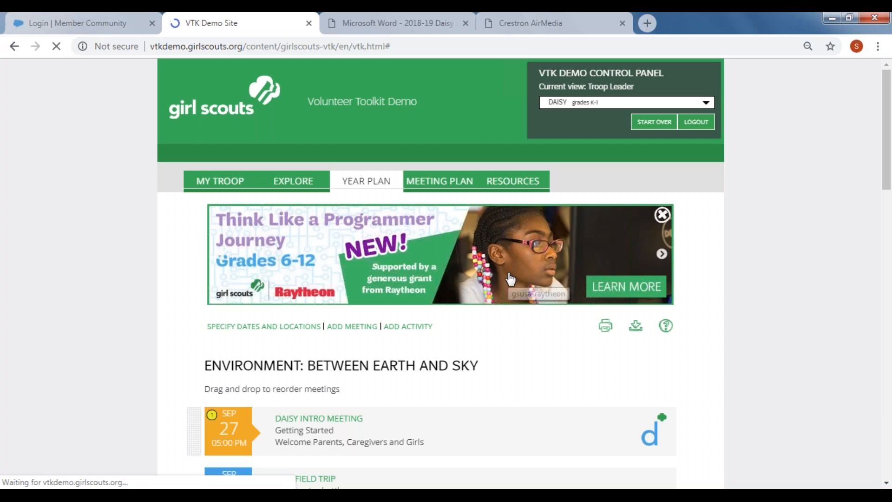
# - Review the updated year plan schedule and open the Blue Bucket Award Pt. 1 meeting
pyautogui.scroll(-3, 446, 298)
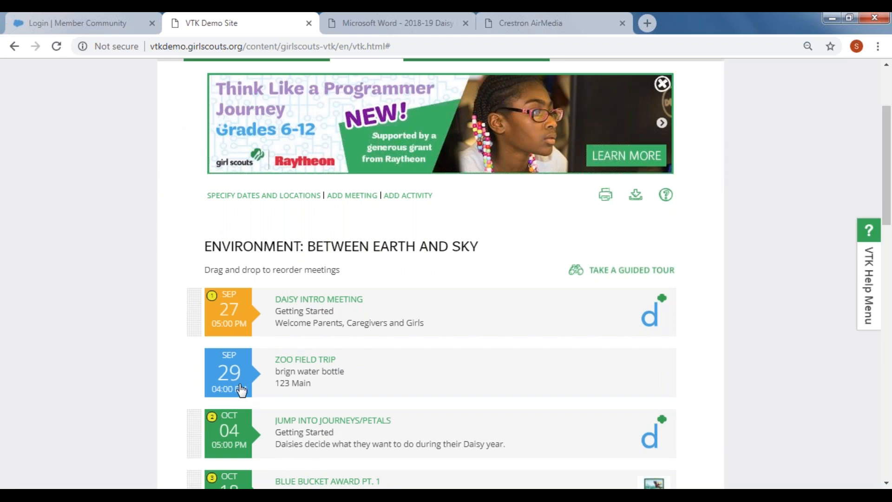
pyautogui.scroll(-2, 504, 251)
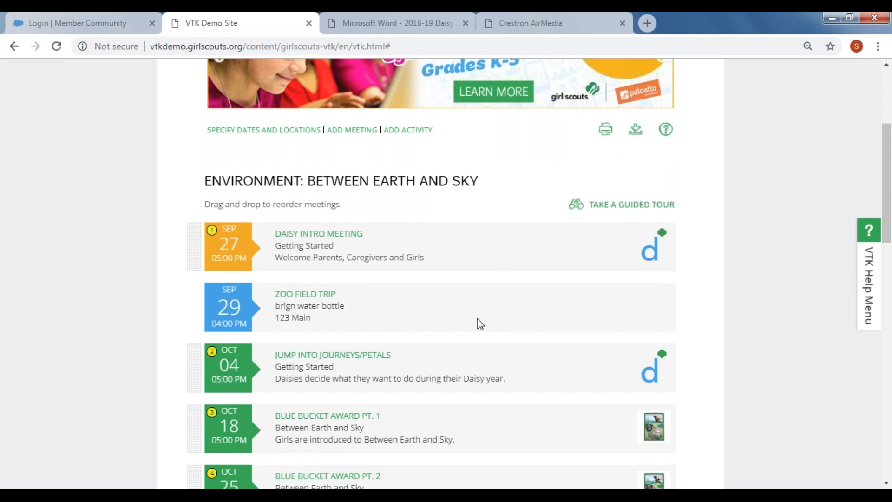
pyautogui.scroll(-4, 508, 302)
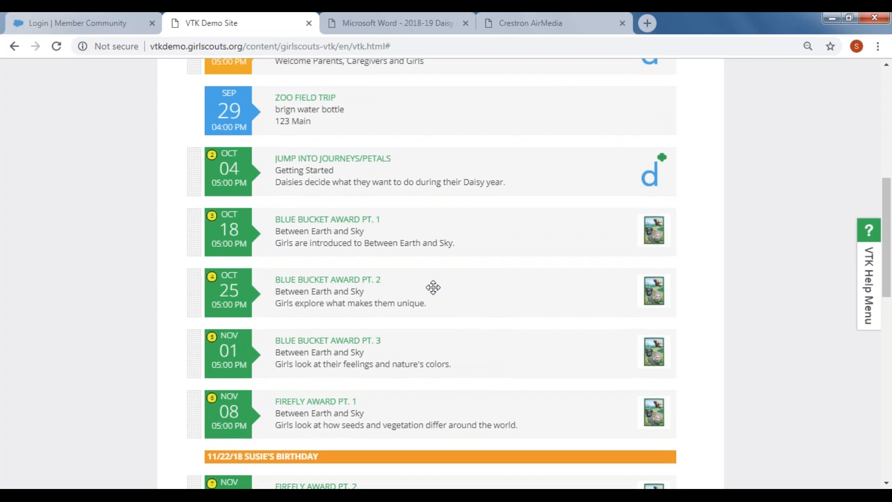
pyautogui.click(315, 222)
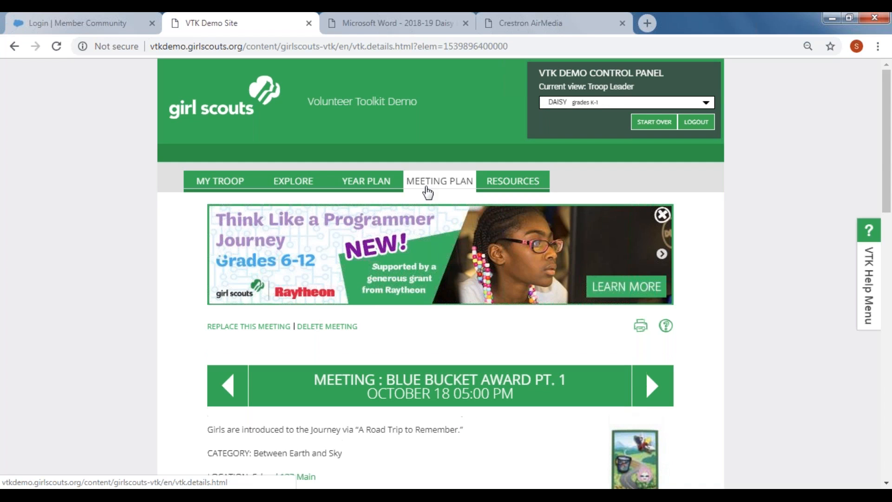
# - Read through the Meeting Overview in the Blue Bucket Award Pt. 1 planning materials, then close it
pyautogui.scroll(-2, 448, 348)
pyautogui.scroll(-4, 447, 346)
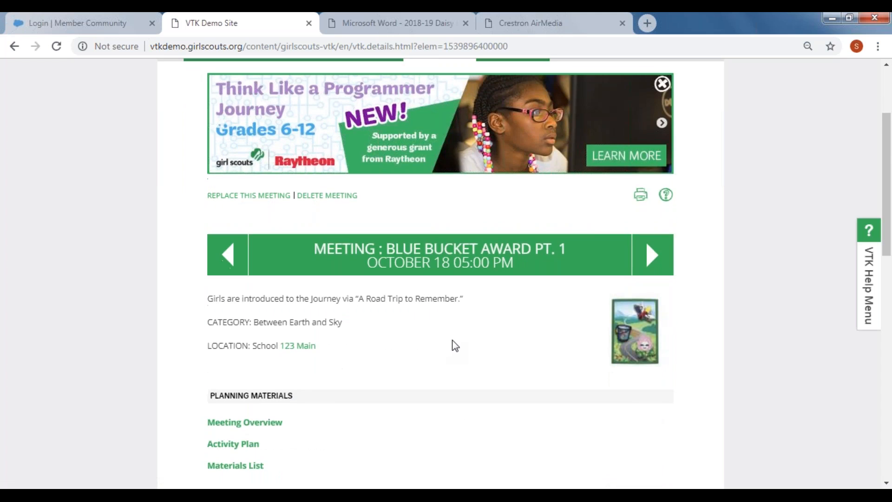
pyautogui.scroll(-1, 350, 210)
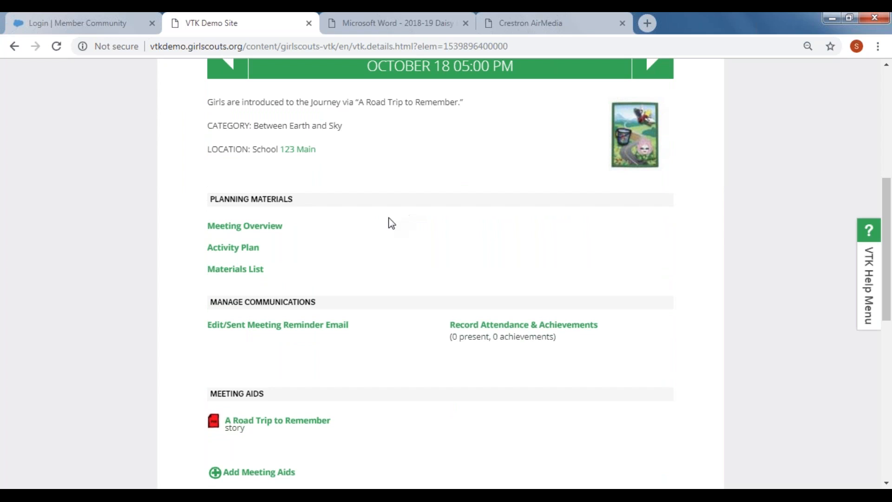
pyautogui.click(286, 227)
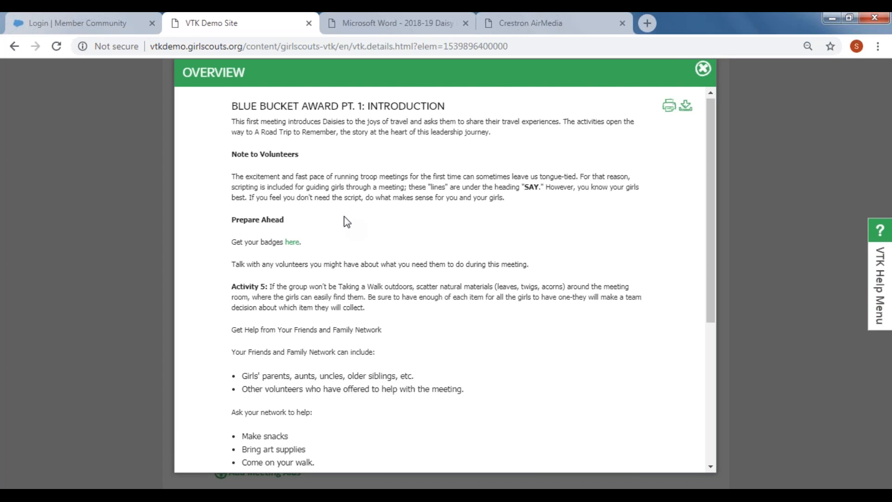
pyautogui.scroll(-2, 346, 221)
pyautogui.scroll(-3, 346, 221)
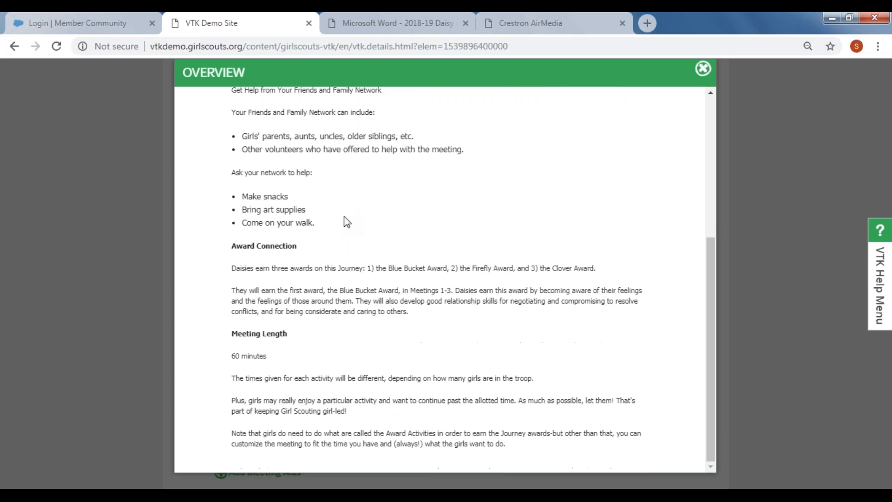
pyautogui.scroll(4, 346, 221)
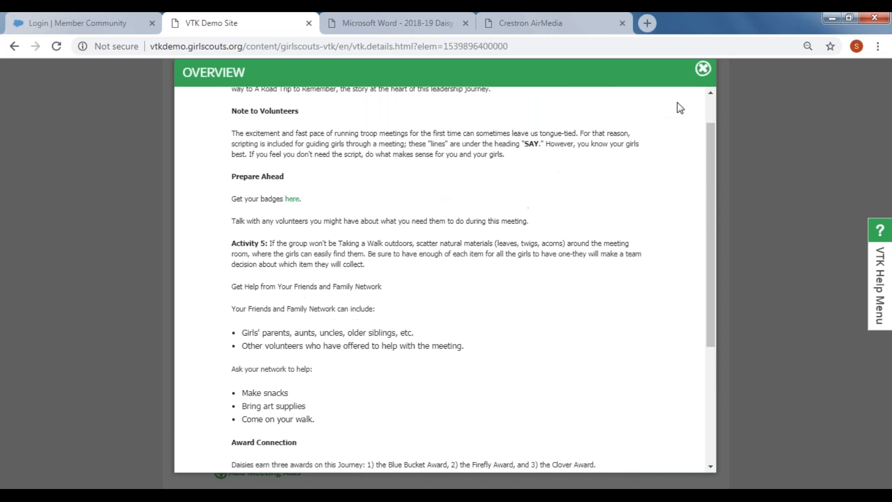
pyautogui.click(704, 71)
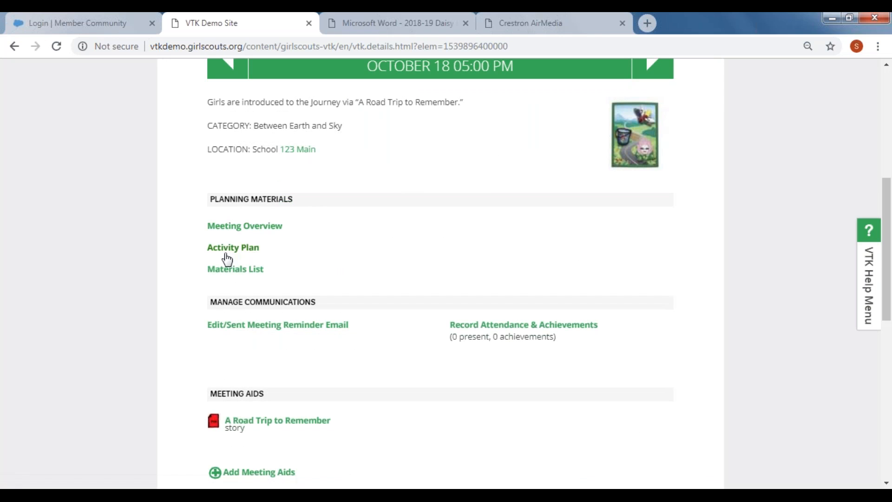
# - Read the meeting's Activity Plan through its first activities and close it
pyautogui.click(227, 255)
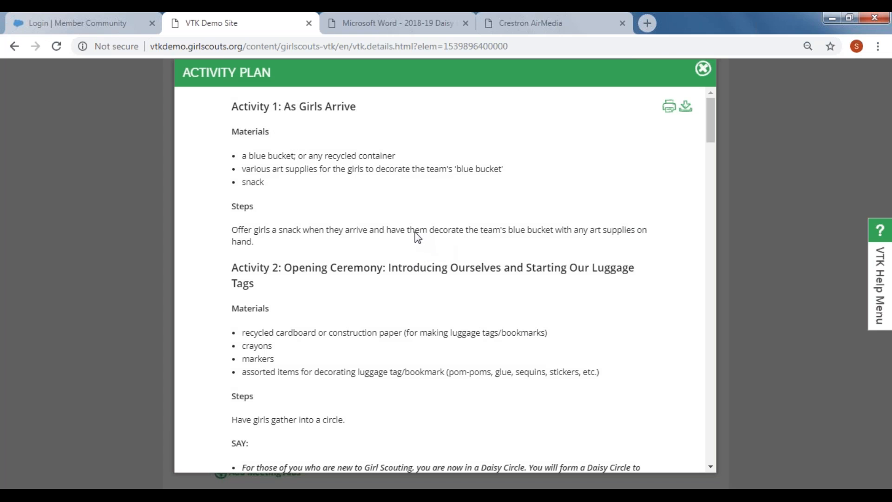
pyautogui.scroll(-5, 418, 237)
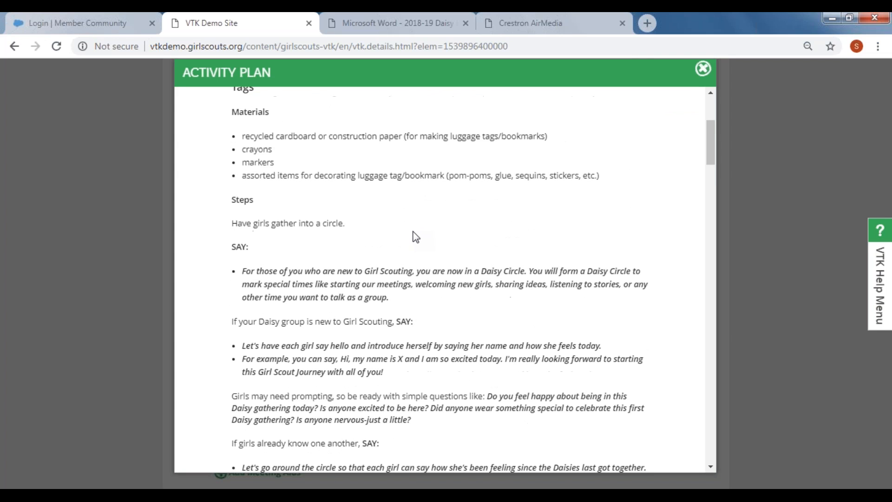
pyautogui.scroll(-5, 413, 231)
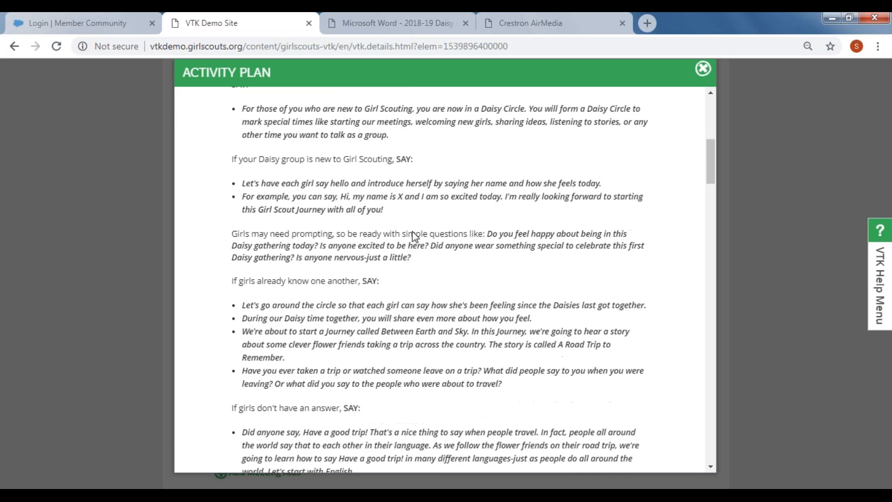
pyautogui.scroll(-4, 412, 233)
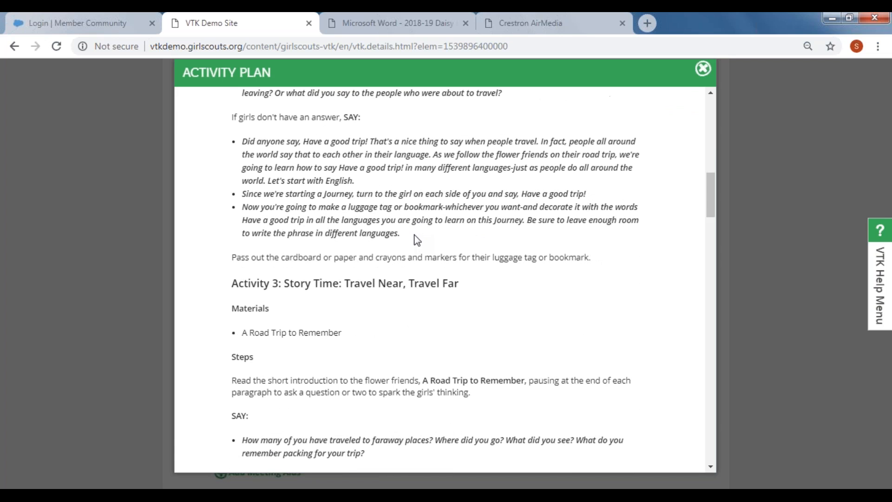
pyautogui.scroll(-6, 415, 239)
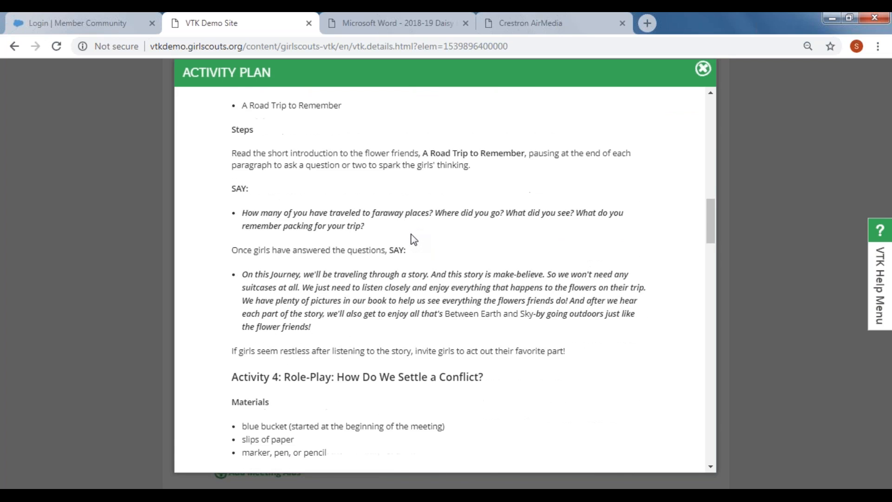
pyautogui.scroll(-1, 411, 237)
pyautogui.click(703, 70)
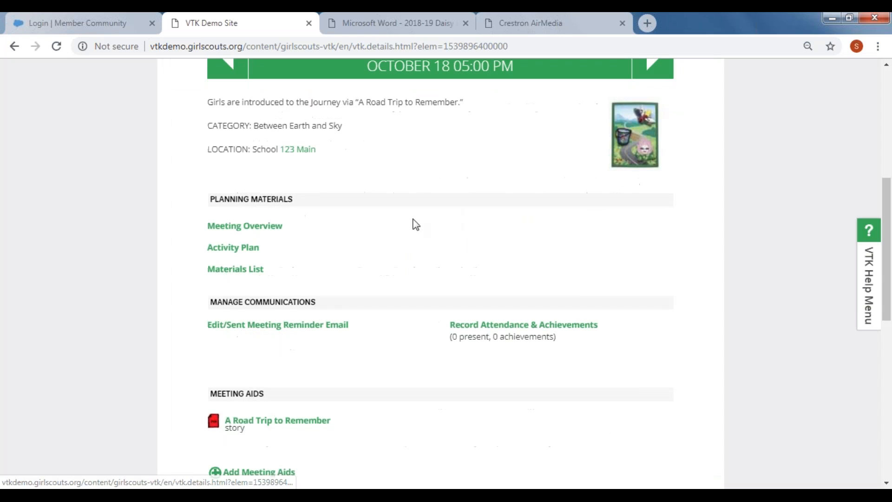
# - View the meeting's Materials List for all activities and close it
pyautogui.click(237, 269)
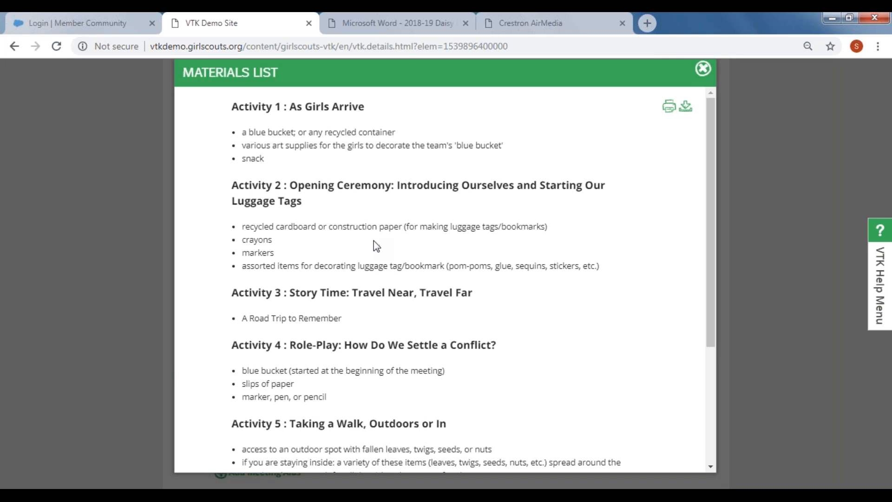
pyautogui.scroll(-1, 388, 232)
pyautogui.scroll(-2, 388, 232)
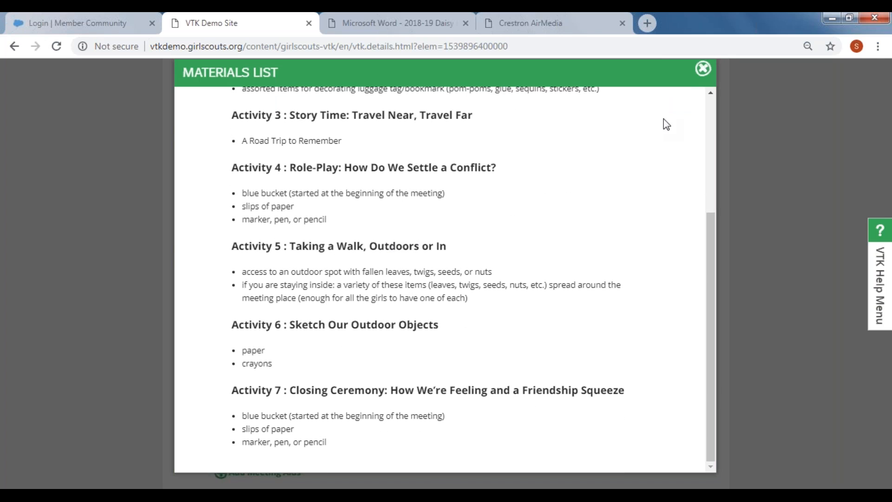
pyautogui.click(703, 70)
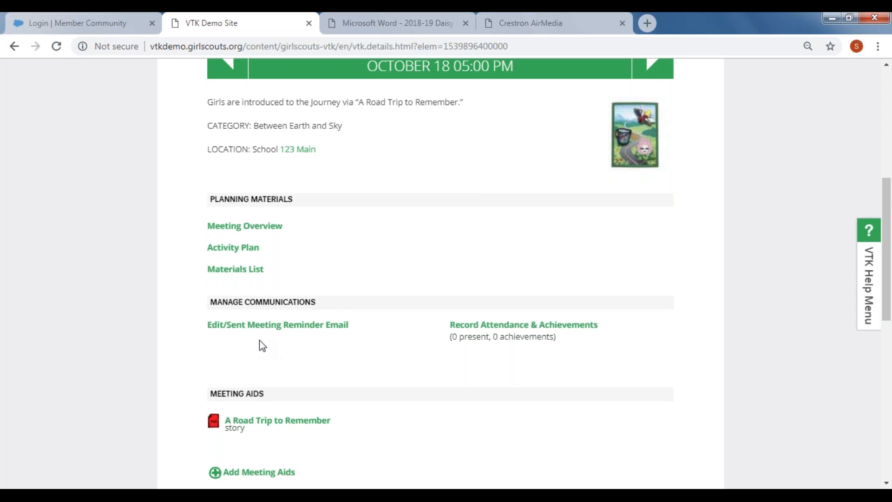
# - Review the meeting reminder email's address list, subject and message body, and close it without sending
pyautogui.scroll(-1, 272, 325)
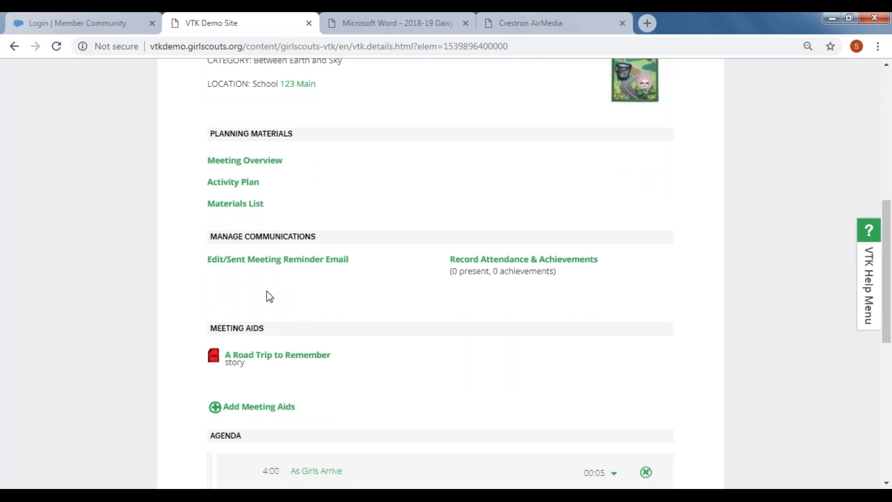
pyautogui.click(268, 264)
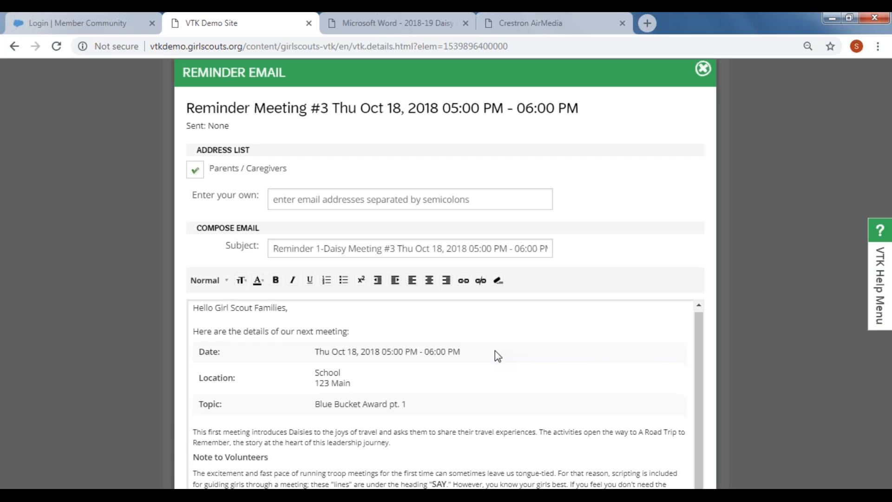
pyautogui.scroll(-3, 494, 353)
pyautogui.scroll(-1, 492, 387)
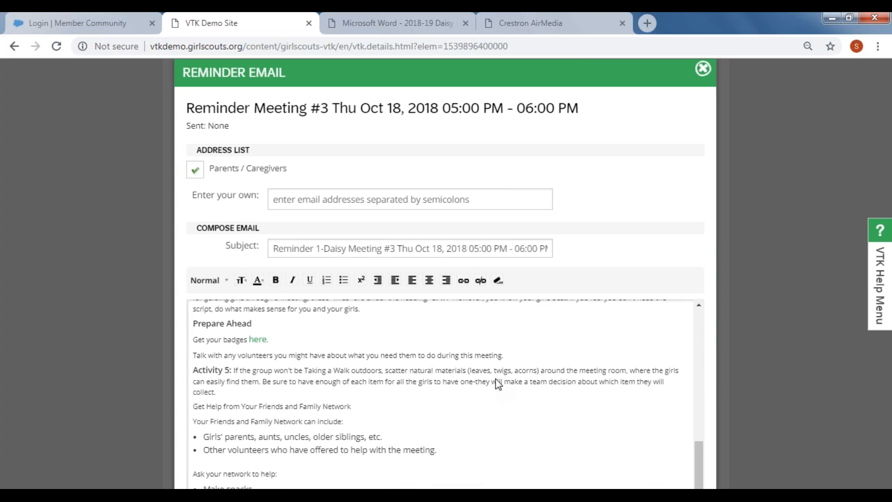
pyautogui.scroll(3, 495, 381)
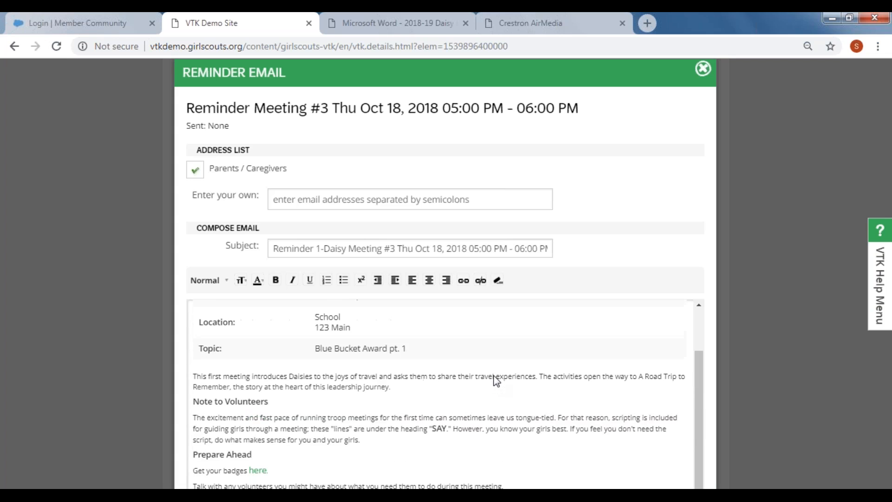
pyautogui.scroll(1, 496, 381)
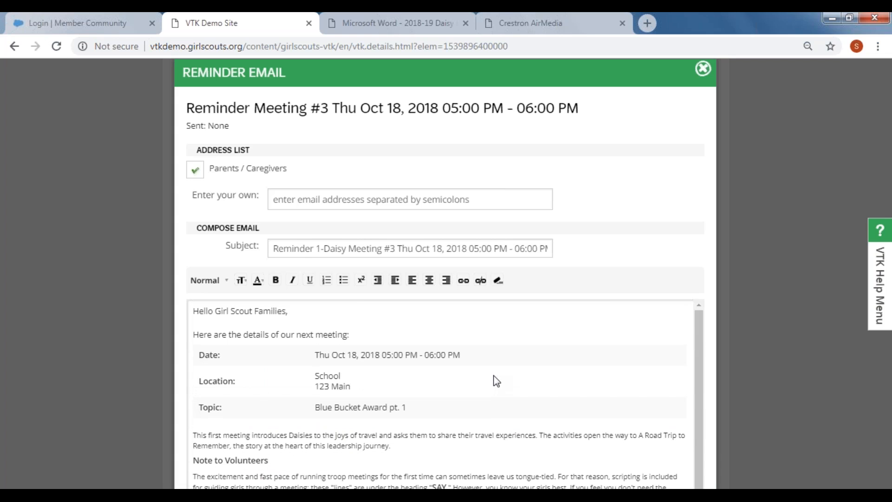
pyautogui.click(703, 69)
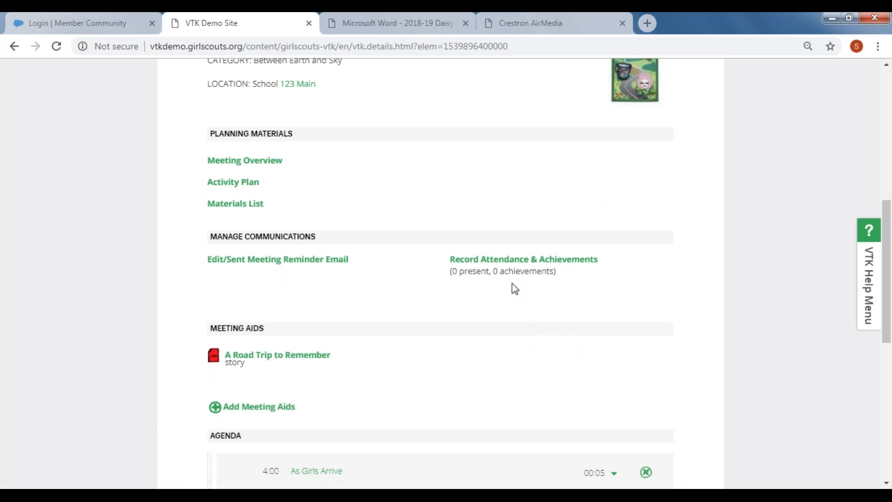
# - Record attendance for the Blue Bucket Award Pt. 1 meeting with all girls marked present, and save it
pyautogui.click(498, 263)
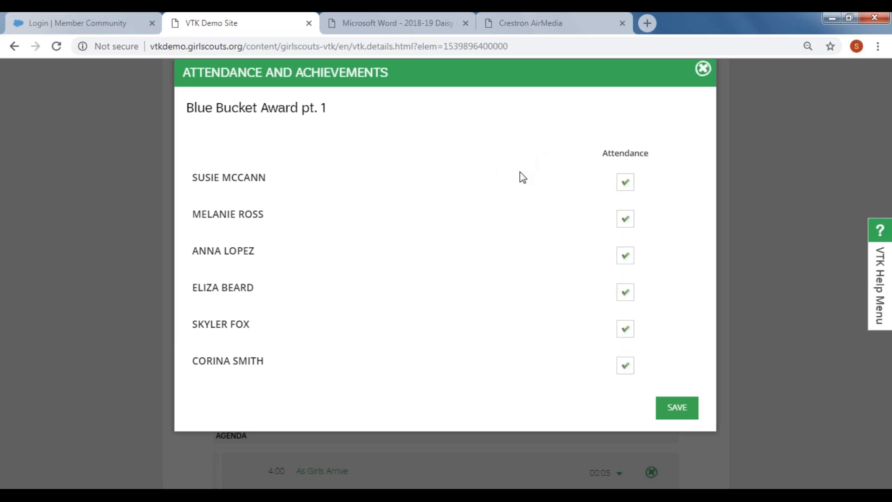
pyautogui.click(677, 409)
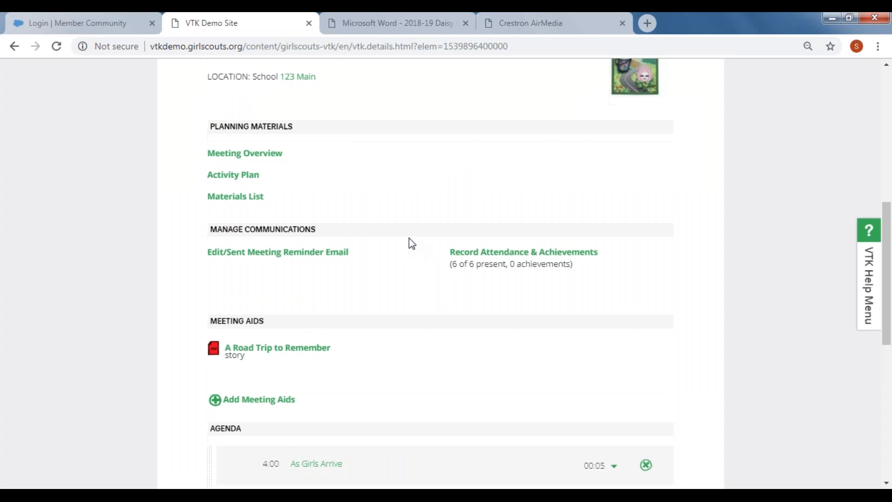
# - View the meeting aid A Road Trip to Remember and return to the meeting plan
pyautogui.scroll(-1, 409, 238)
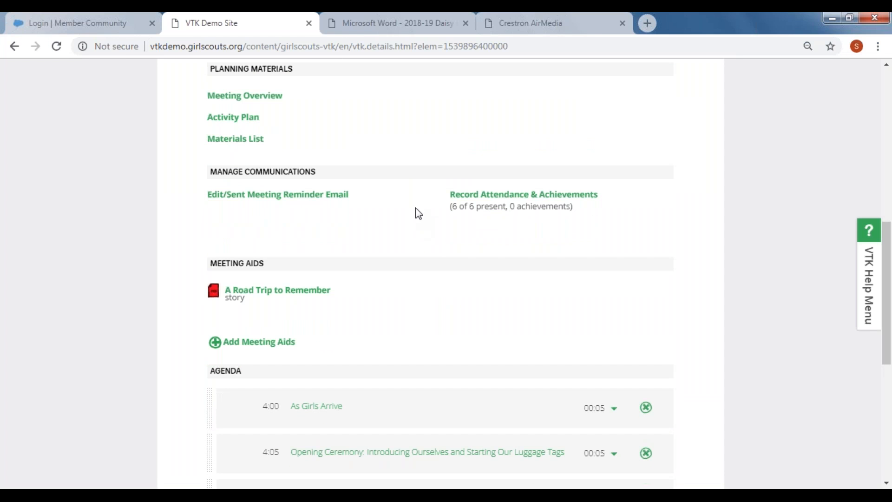
pyautogui.scroll(-1, 417, 185)
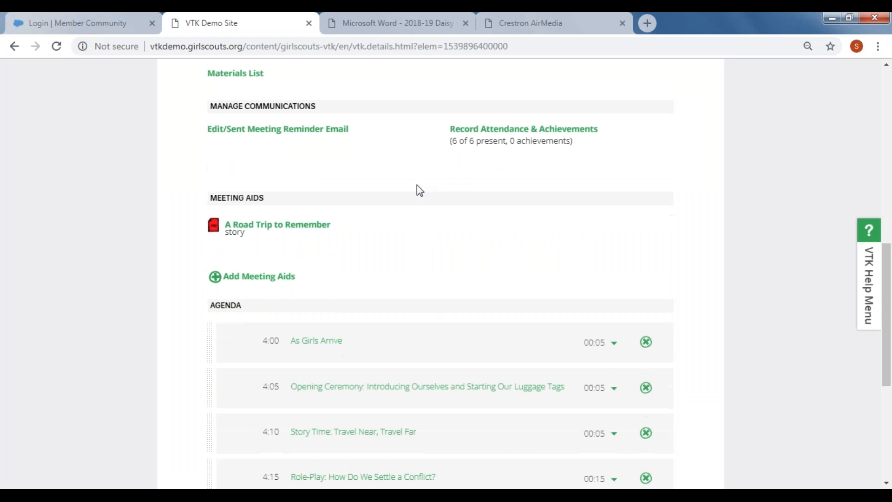
pyautogui.scroll(-1, 409, 181)
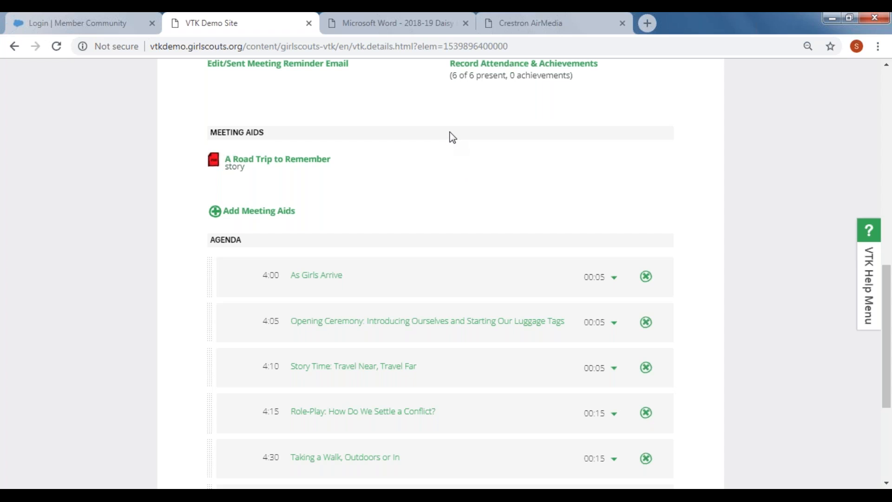
pyautogui.click(268, 162)
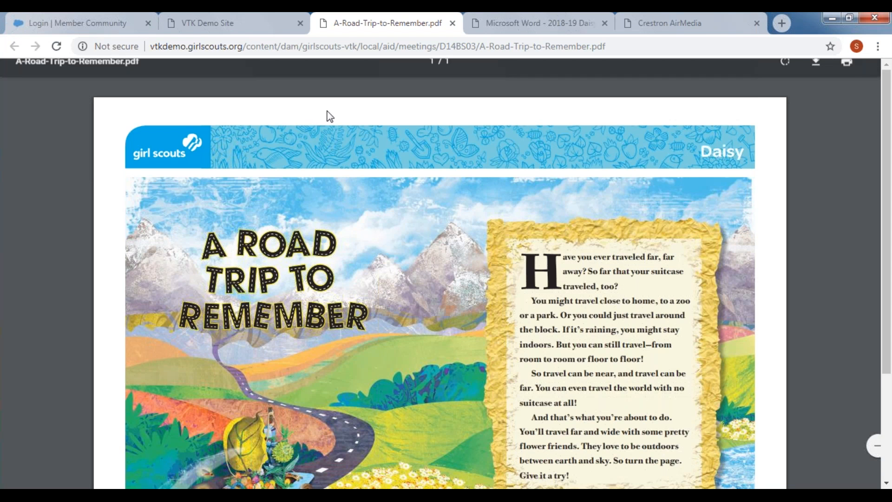
pyautogui.scroll(-3, 416, 197)
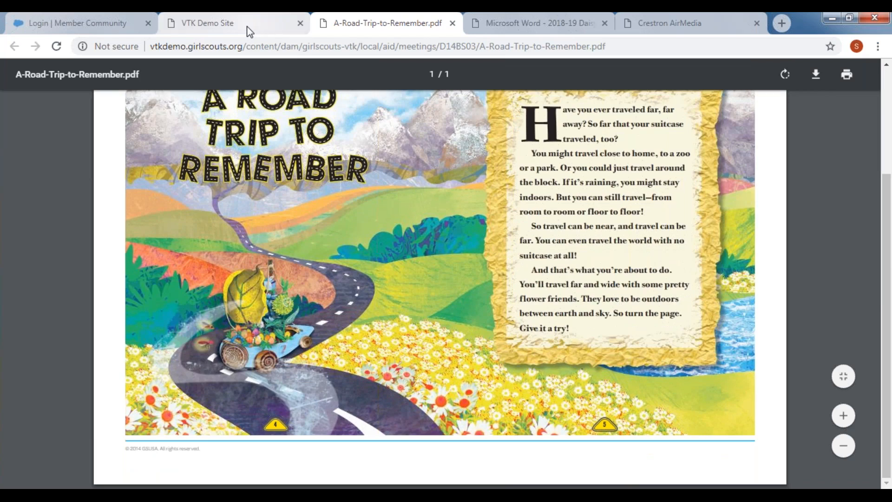
pyautogui.click(247, 25)
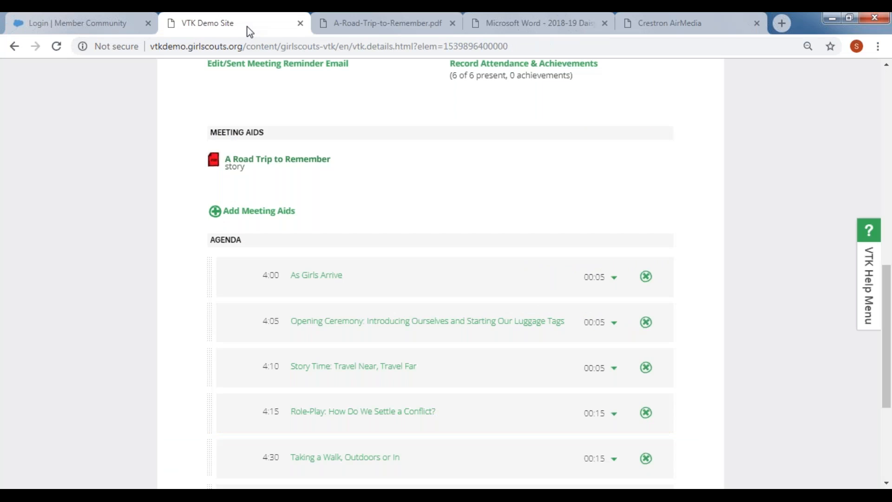
# - Add The Brownie Smile Song to the meeting as an additional meeting aid
pyautogui.click(240, 212)
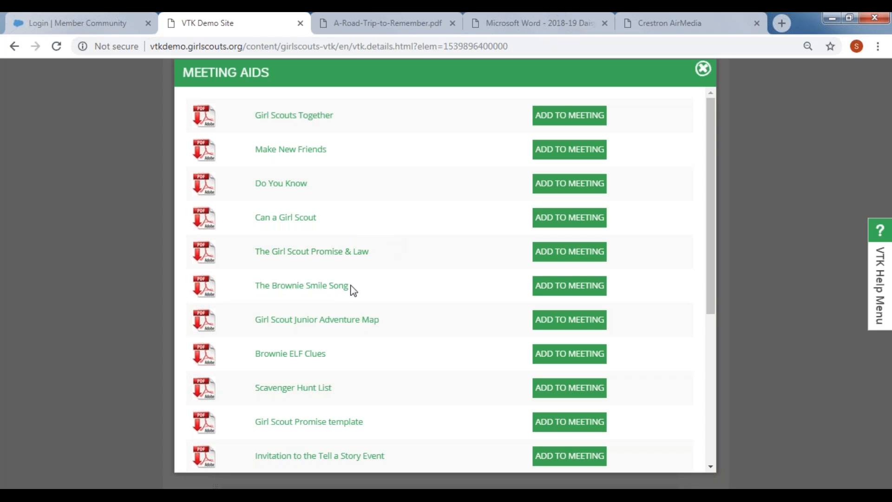
pyautogui.click(556, 290)
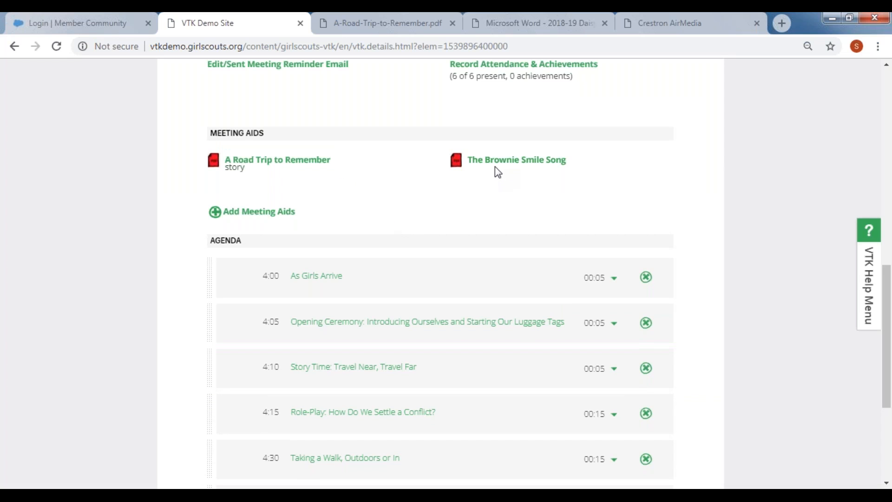
# - Set the As Girls Arrive agenda item to 10 minutes and delete the Opening Ceremony activity from the meeting agenda
pyautogui.scroll(-3, 382, 188)
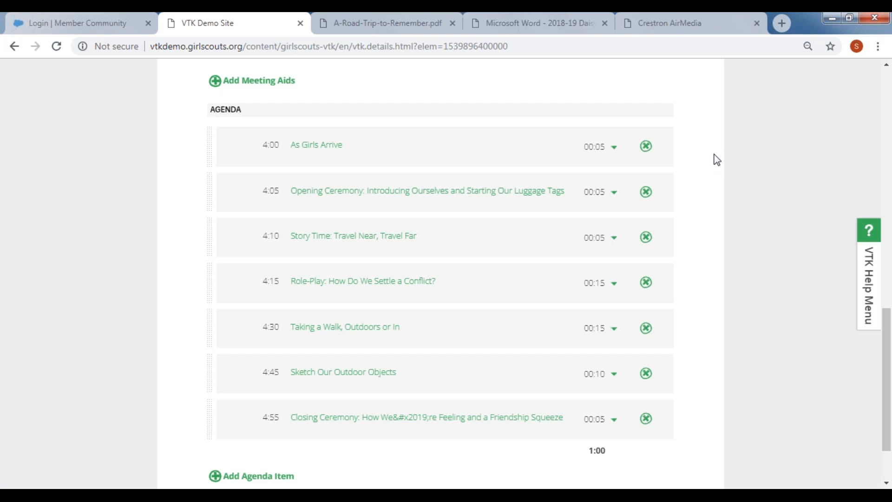
pyautogui.scroll(-1, 704, 160)
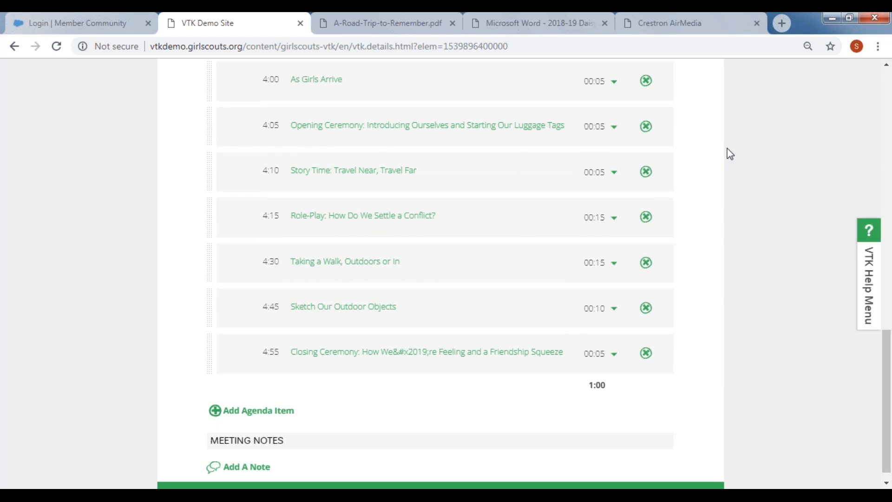
pyautogui.scroll(1, 710, 229)
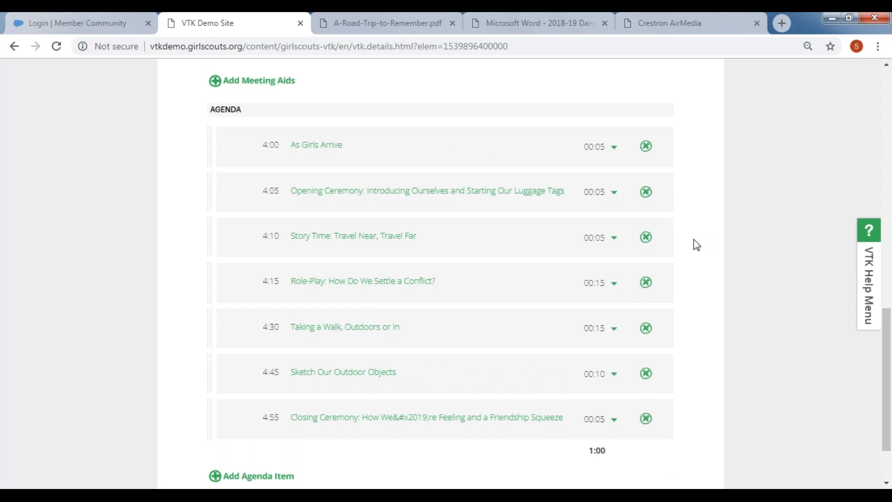
pyautogui.click(613, 148)
pyautogui.click(607, 174)
pyautogui.click(645, 192)
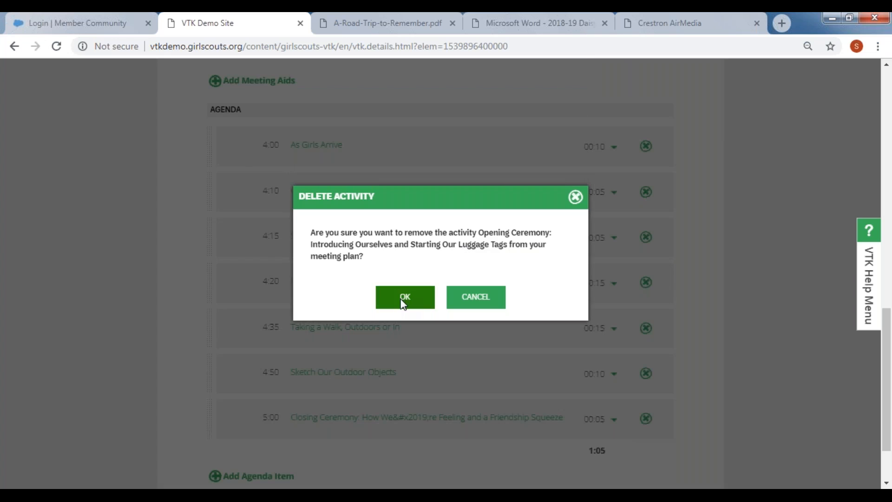
pyautogui.click(403, 303)
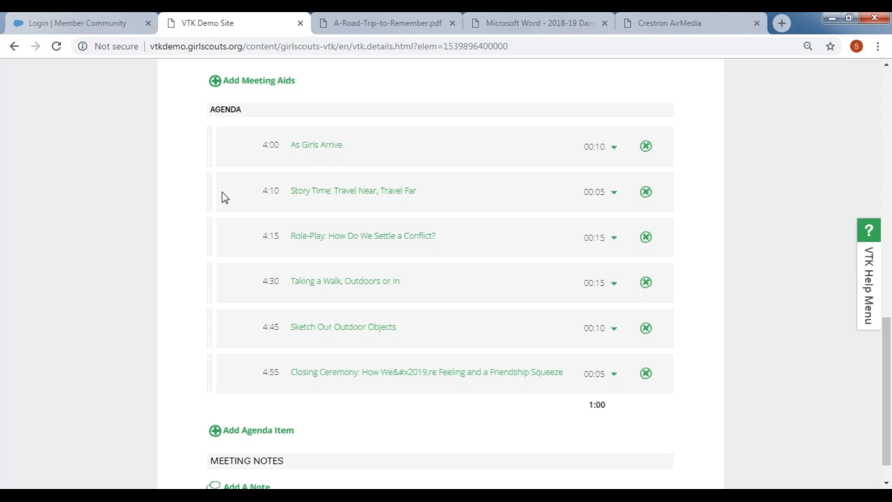
# - Add an agenda item for singing happy birthday to a girl, with a time allotment of 10 and the description "cake", and save it
pyautogui.click(237, 432)
pyautogui.click(260, 132)
pyautogui.write('si')
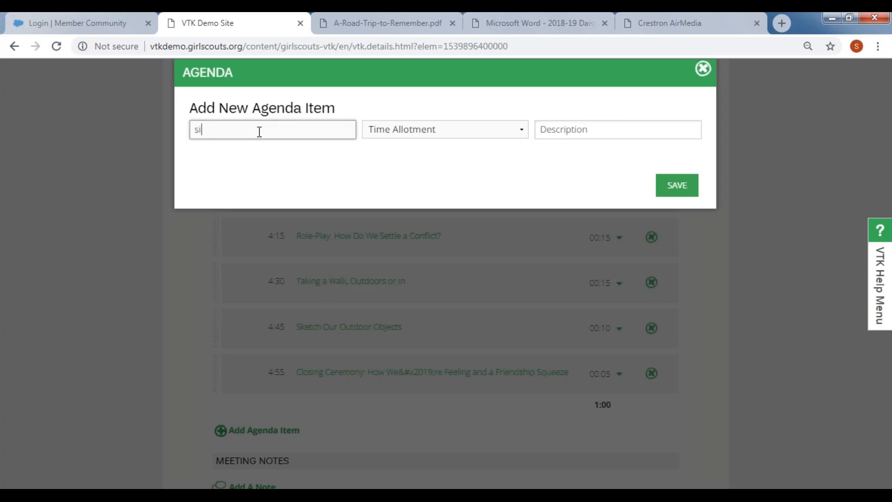
pyautogui.write('ng biday')
pyautogui.press('BackSpace')
pyautogui.press('BackSpace')
pyautogui.press('BackSpace')
pyautogui.press('BackSpace')
pyautogui.write('day to sally')
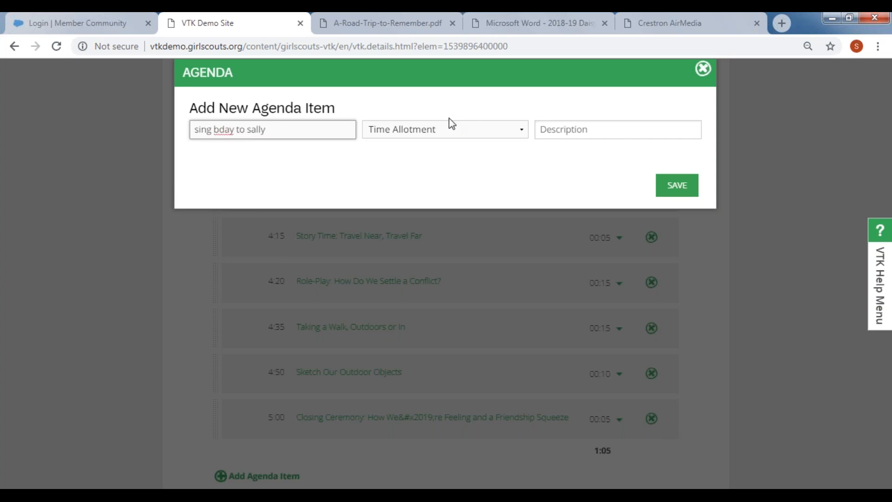
pyautogui.click(523, 130)
pyautogui.click(448, 169)
pyautogui.click(563, 126)
pyautogui.write('cake')
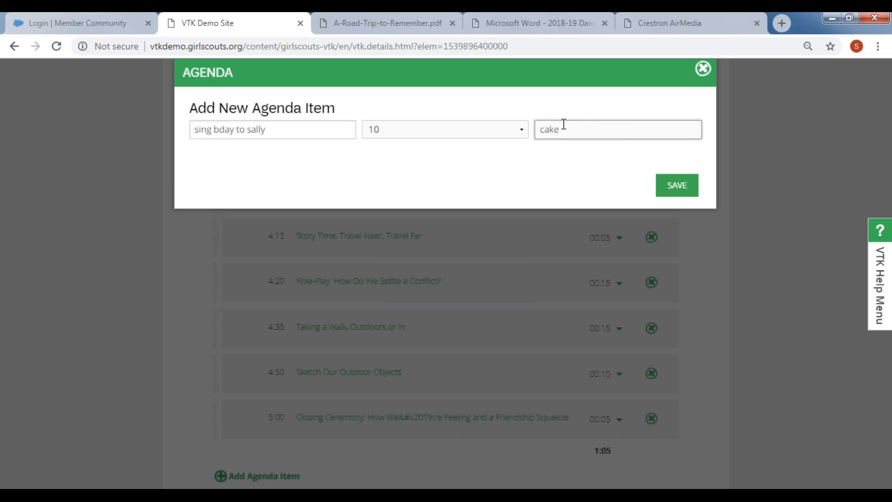
pyautogui.click(665, 184)
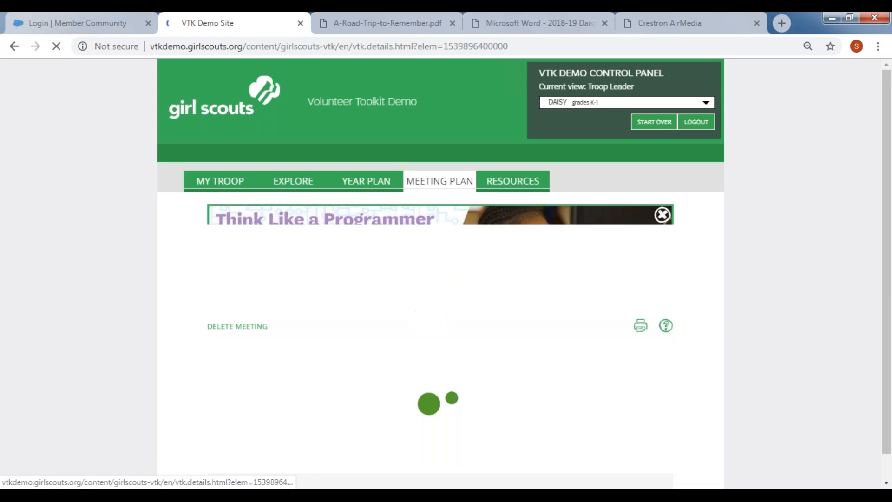
# - Move the new birthday song item up the agenda to directly before Story Time: Travel Near, Travel Far
pyautogui.scroll(-3, 339, 283)
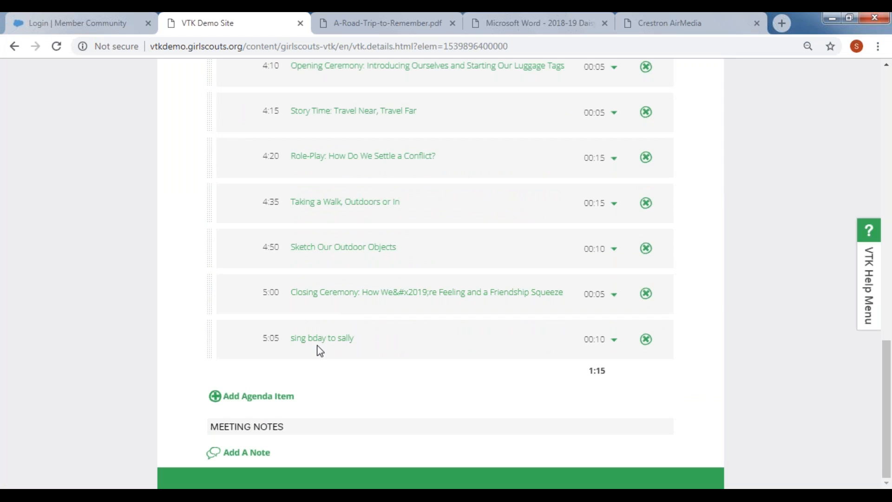
pyautogui.moveTo(210, 341); pyautogui.dragTo(239, 123)
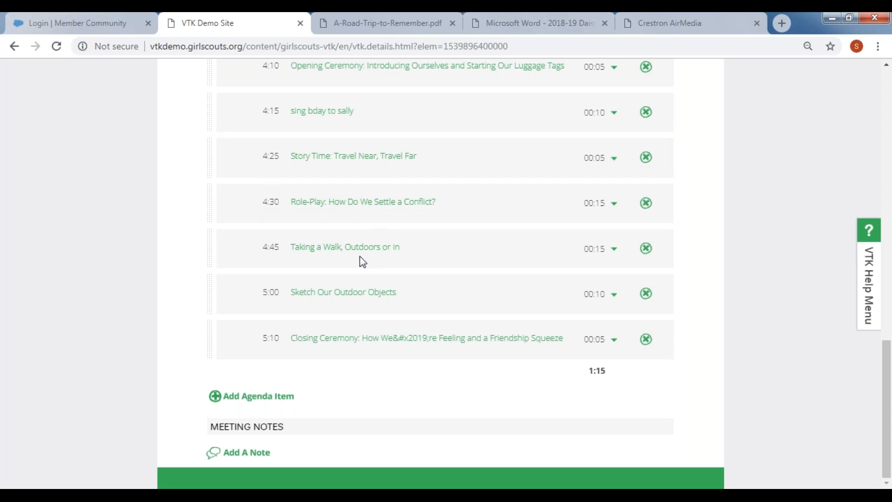
pyautogui.scroll(1, 547, 339)
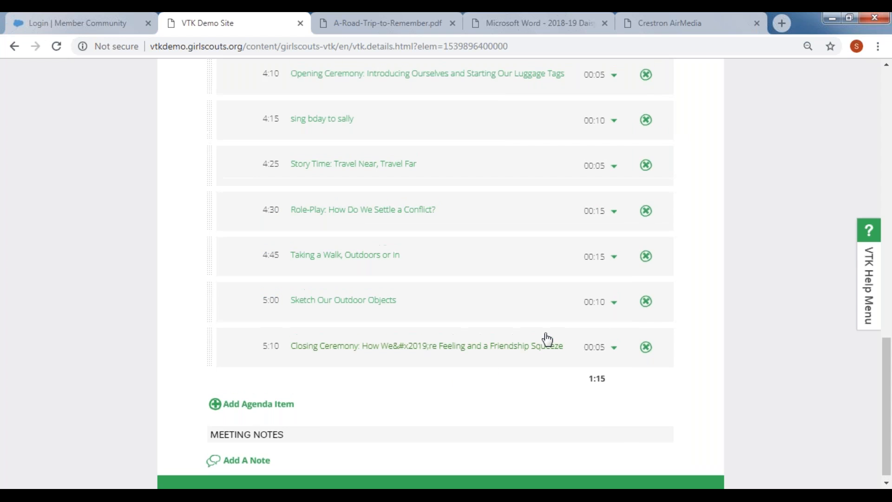
# - Open the toolkit's Resources page and view the Brownie and Junior level resources
pyautogui.scroll(15, 548, 339)
pyautogui.scroll(5, 547, 339)
pyautogui.click(512, 182)
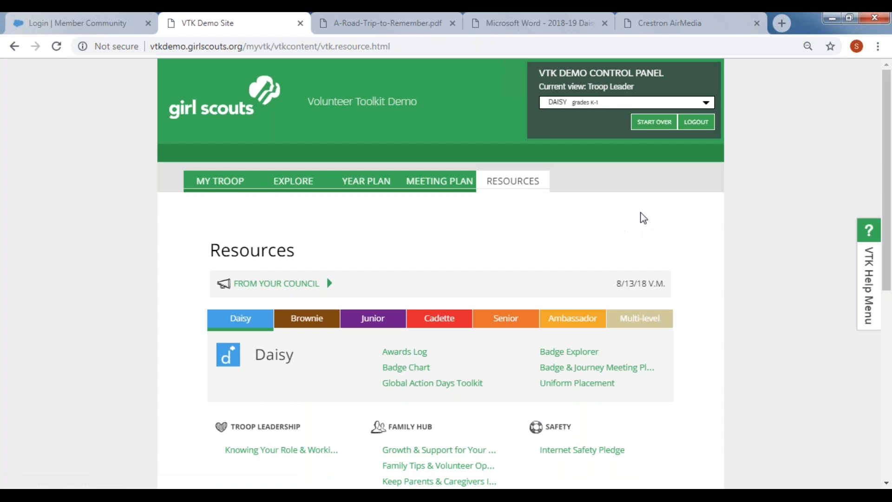
pyautogui.scroll(-1, 644, 214)
pyautogui.scroll(-1, 413, 275)
pyautogui.click(306, 191)
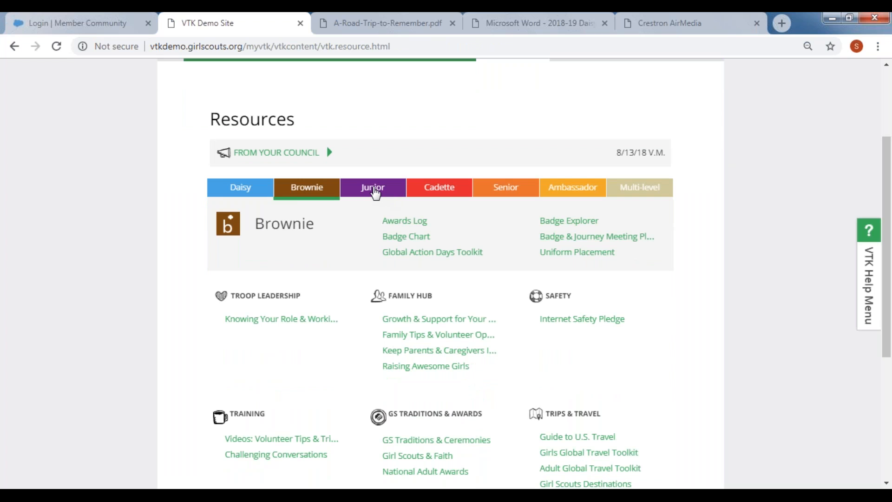
pyautogui.click(374, 192)
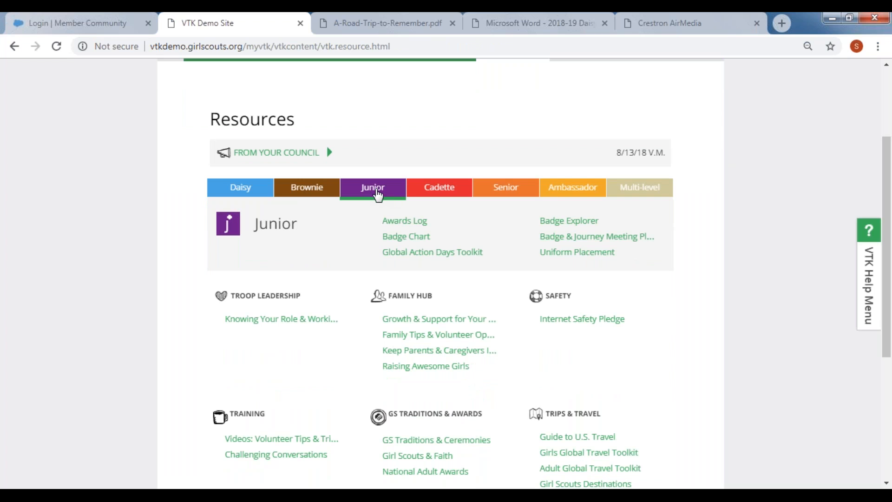
# - Look through the Junior resource categories, from Troop Leadership to Camp or Outdoors, and return to the page's beginning
pyautogui.scroll(-2, 420, 215)
pyautogui.scroll(-1, 416, 201)
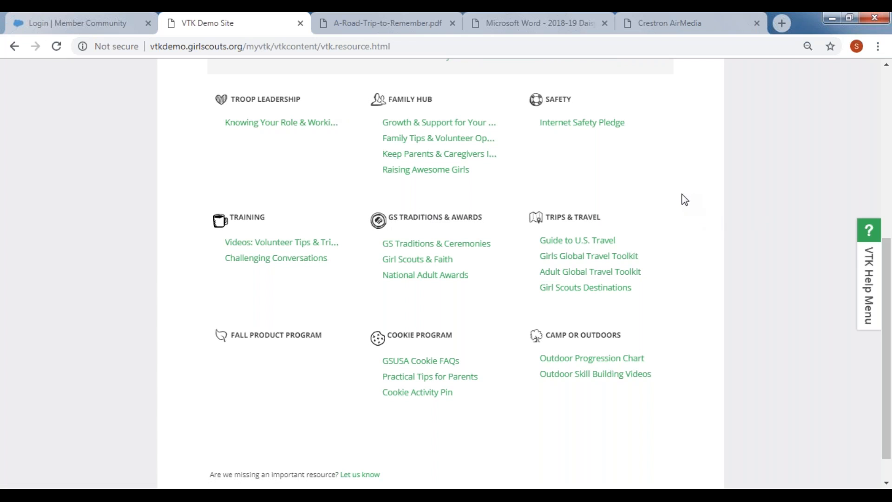
pyautogui.scroll(1, 681, 200)
pyautogui.scroll(2, 681, 200)
pyautogui.scroll(-1, 681, 201)
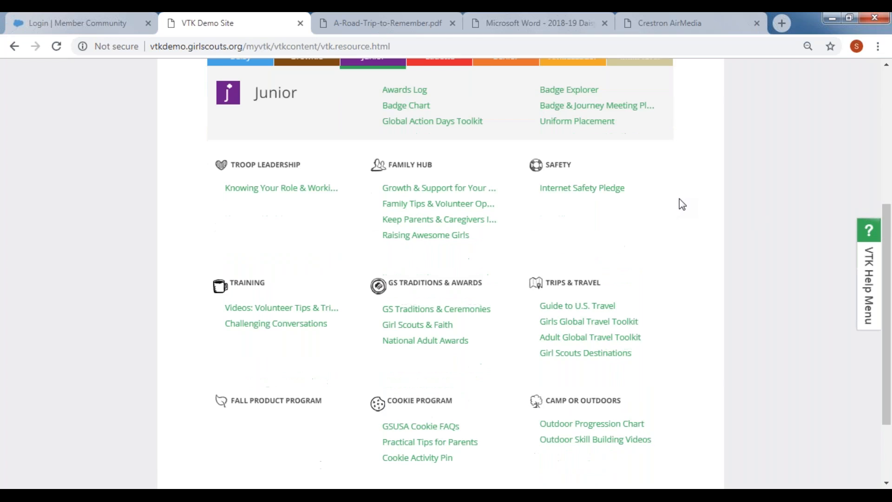
pyautogui.scroll(4, 683, 202)
pyautogui.scroll(2, 685, 204)
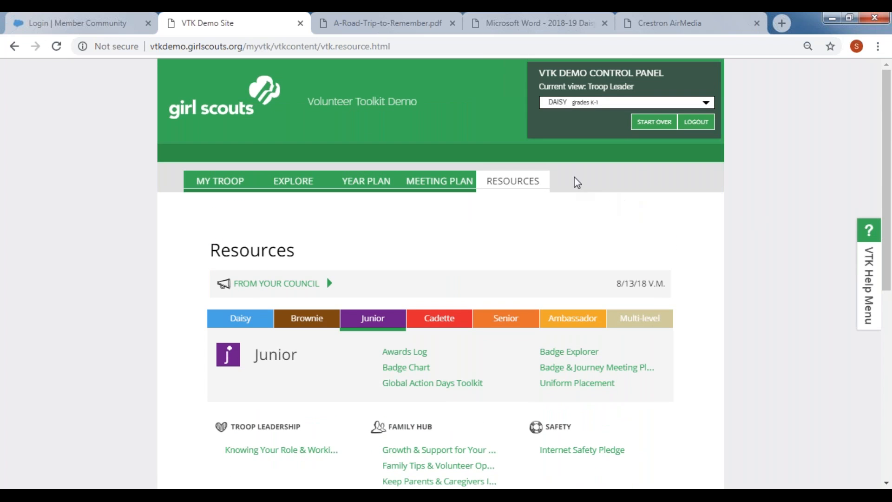